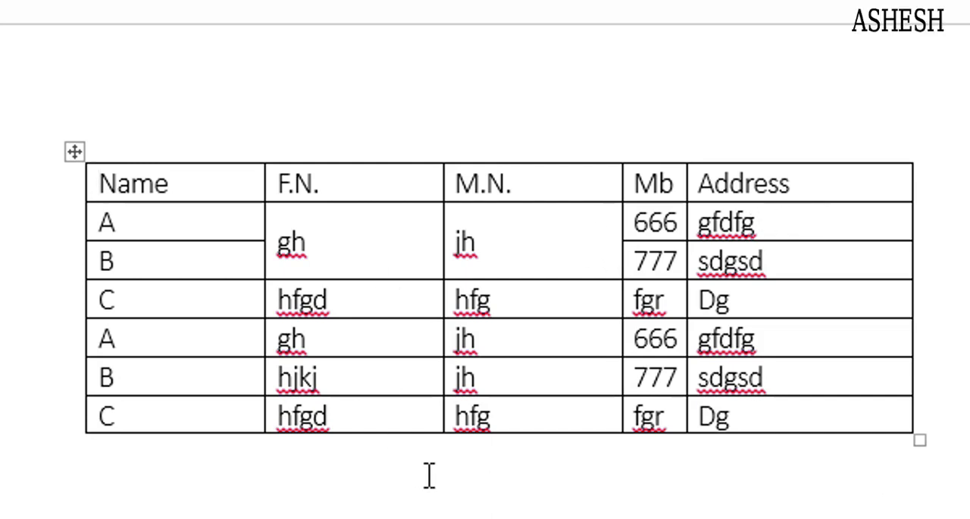
- Narrow the Address, M.N. and F.N. columns, and fit the column widths to the table's contents
{"action": "left_click_drag", "start_coordinate": [911, 262], "coordinate": [811, 264]}
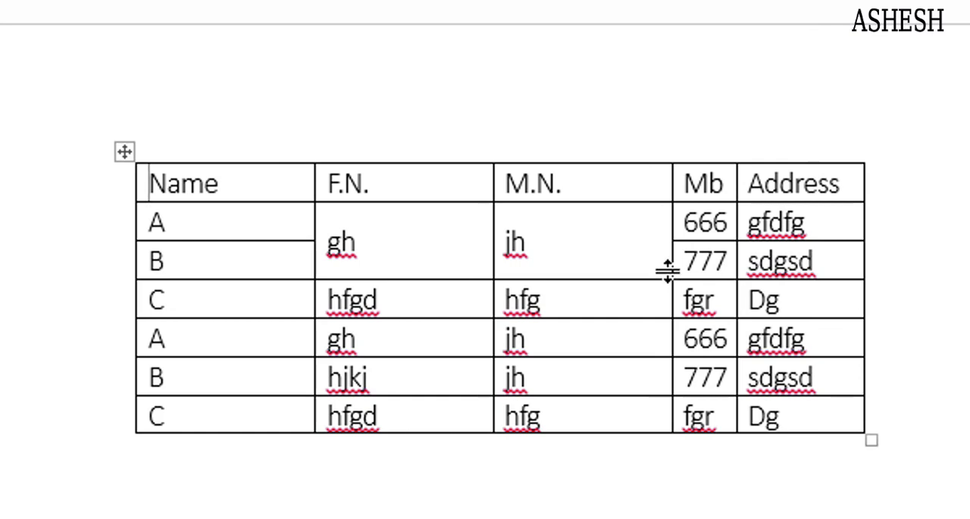
{"action": "left_click_drag", "start_coordinate": [667, 269], "coordinate": [544, 271]}
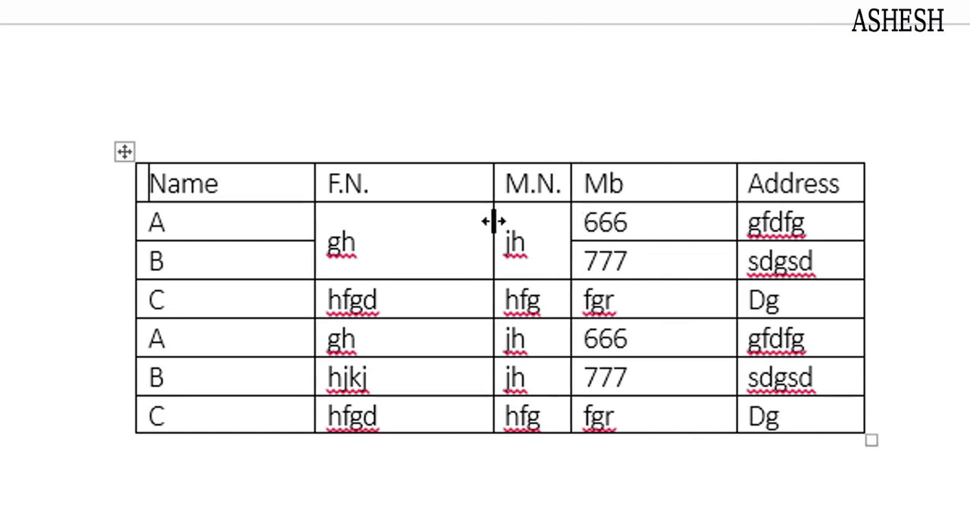
{"action": "left_click_drag", "start_coordinate": [493, 222], "coordinate": [422, 238]}
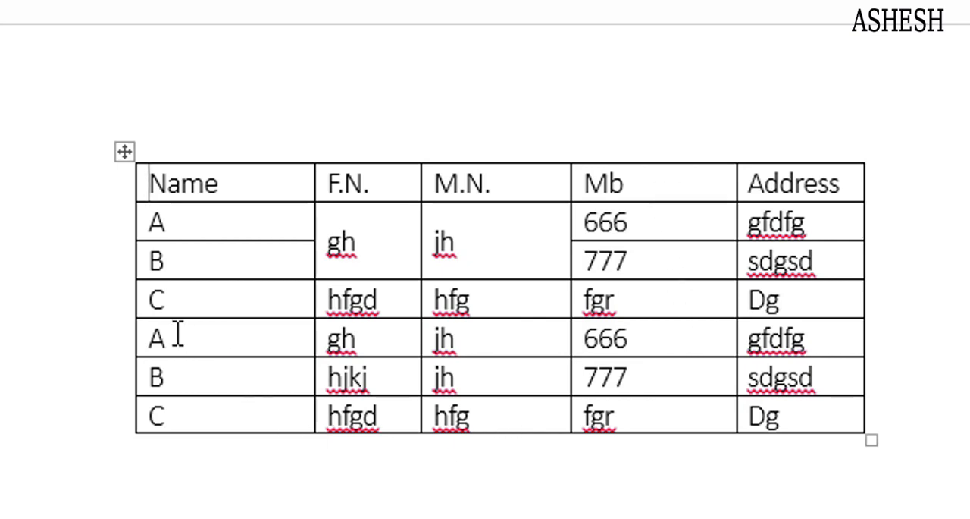
{"action": "double_click", "coordinate": [133, 303]}
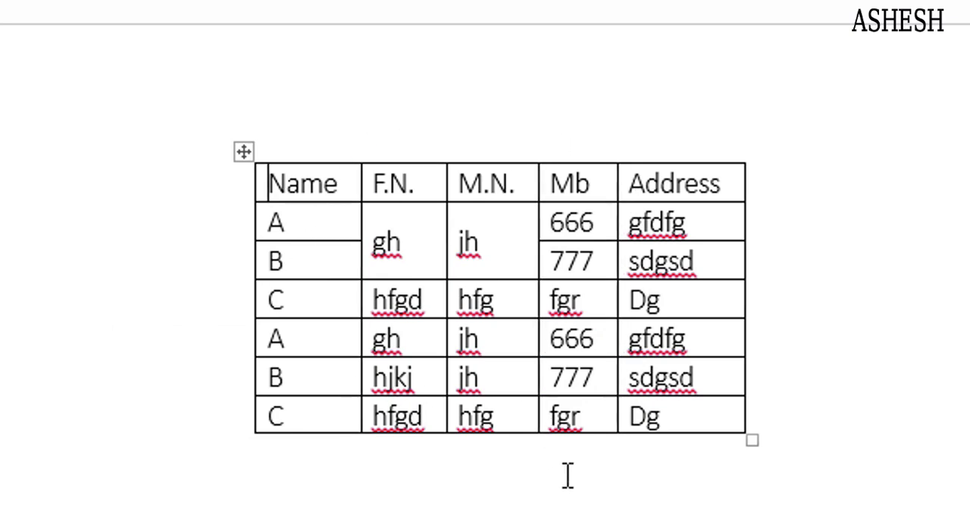
- Move the whole table to the page's left margin
{"action": "mouse_move", "coordinate": [249, 198]}
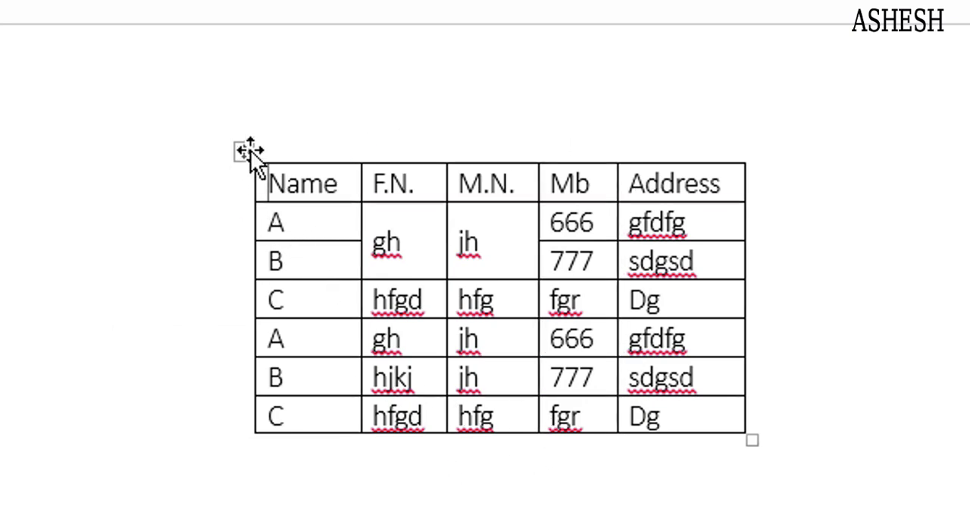
{"action": "left_click_drag", "start_coordinate": [244, 151], "coordinate": [36, 188]}
{"action": "left_click", "coordinate": [555, 371]}
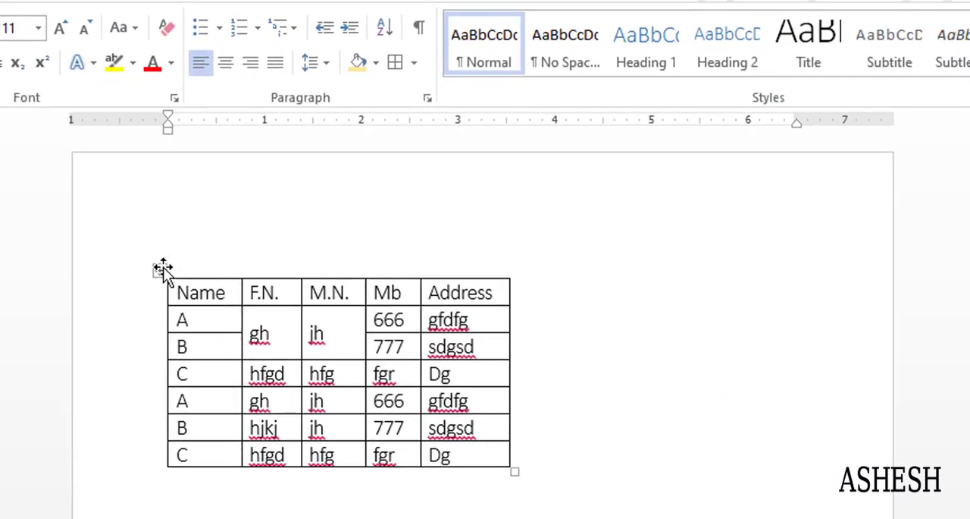
- Centre the whole table horizontally on the page, and set it back to left alignment
{"action": "left_click", "coordinate": [162, 268]}
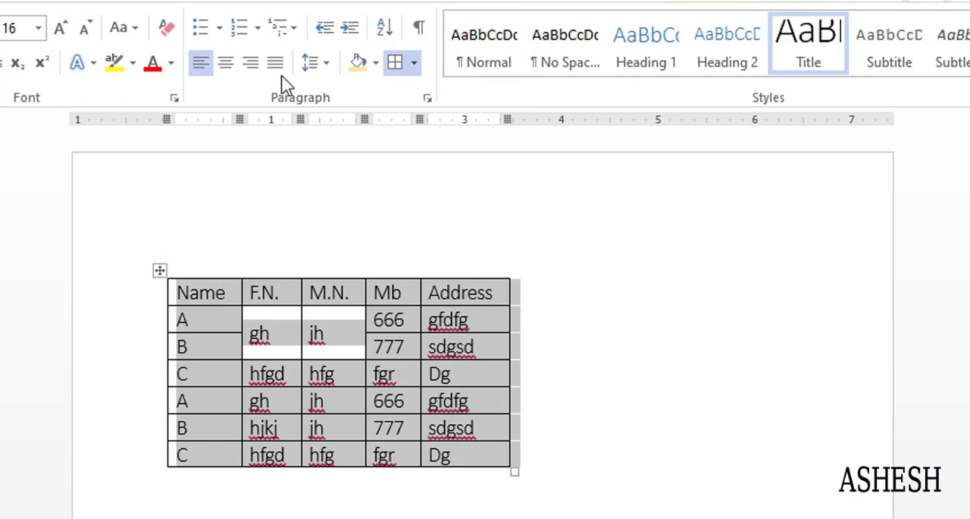
{"action": "left_click", "coordinate": [226, 64]}
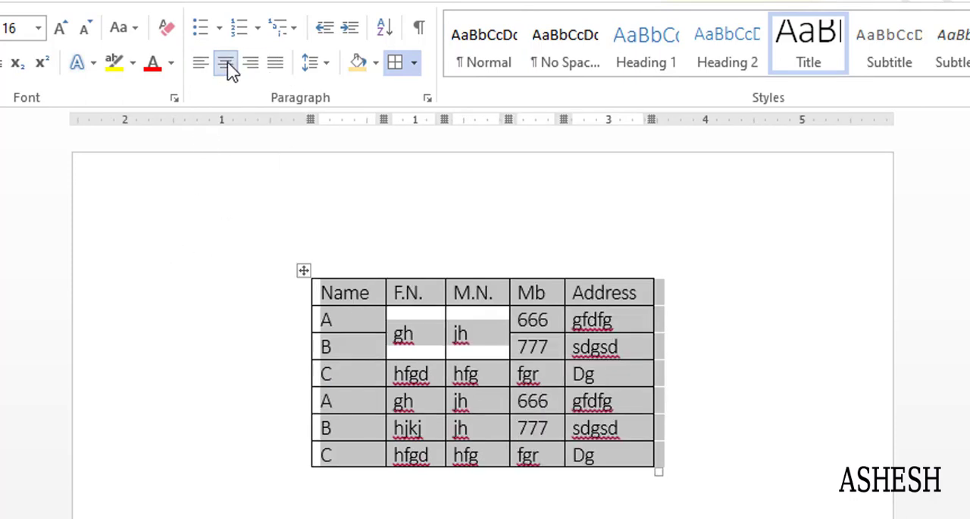
{"action": "left_click", "coordinate": [376, 344]}
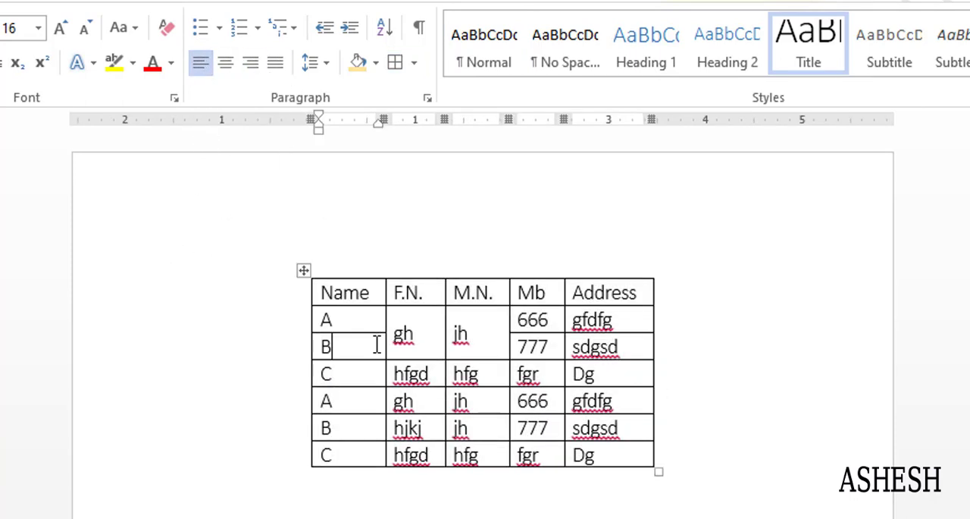
{"action": "left_click", "coordinate": [303, 270]}
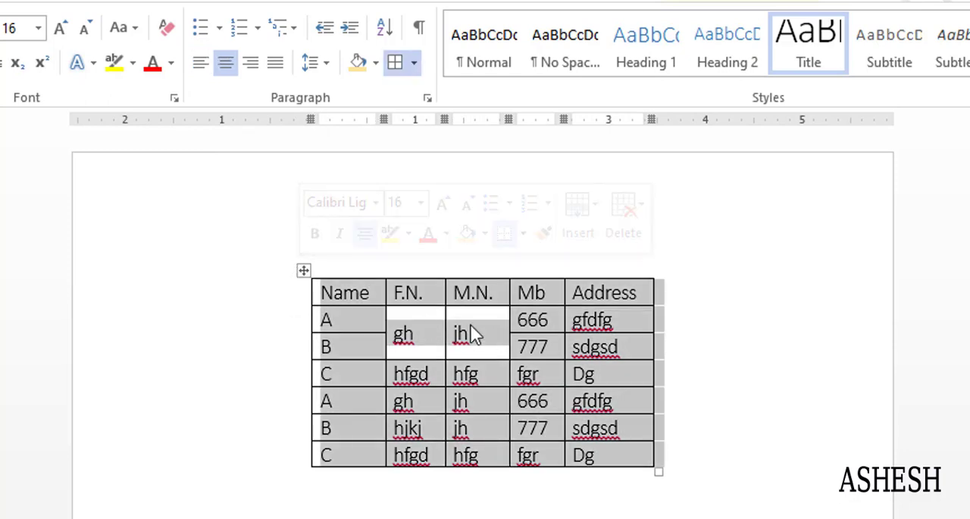
{"action": "left_click", "coordinate": [199, 63]}
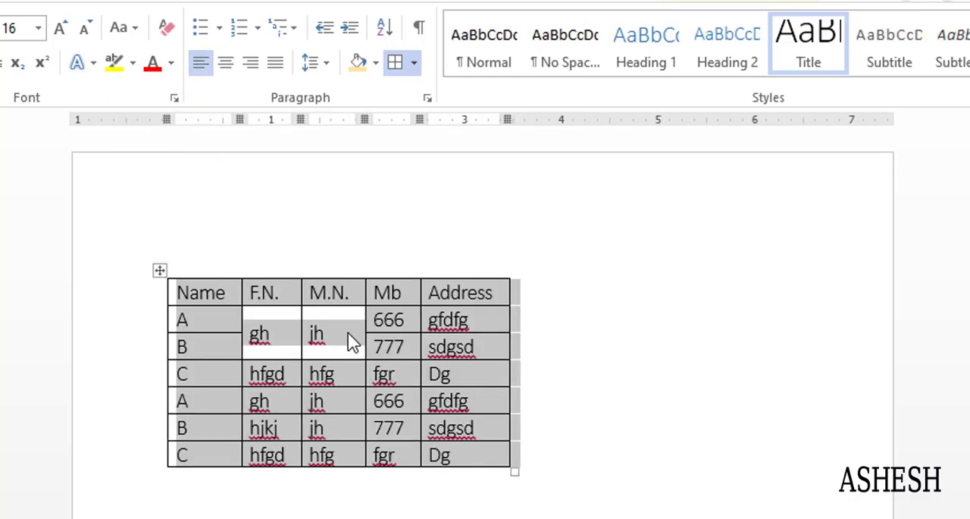
{"action": "left_click", "coordinate": [352, 341]}
- Right-align the whole table on the page, and return it to left alignment
{"action": "left_click", "coordinate": [160, 271]}
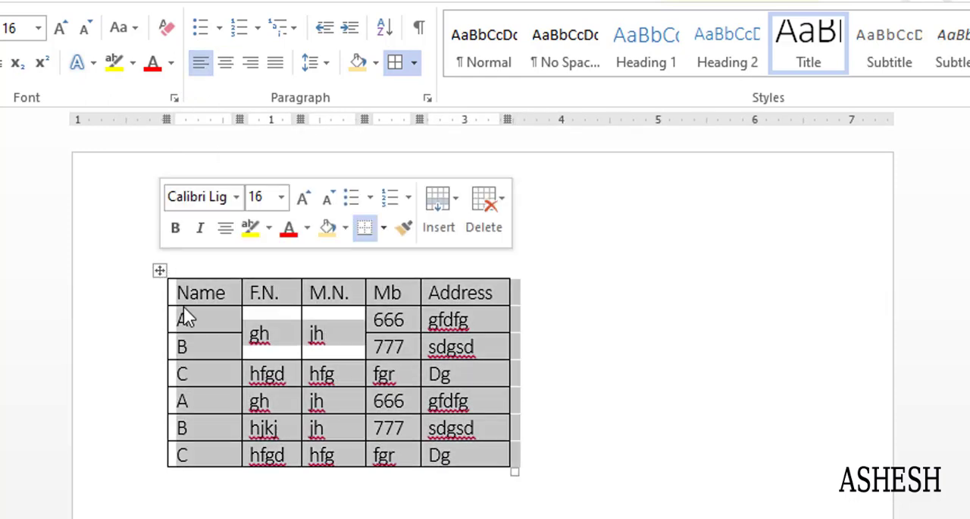
{"action": "left_click", "coordinate": [250, 63]}
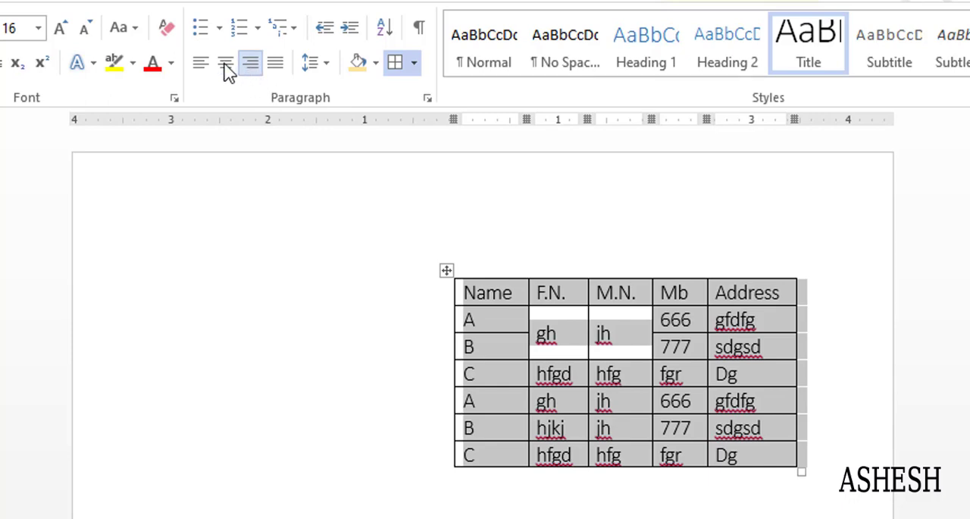
{"action": "left_click", "coordinate": [200, 64]}
{"action": "left_click", "coordinate": [337, 307]}
- Undo the last three changes to the table
{"action": "key", "text": "ctrl+z"}
{"action": "key", "text": "ctrl+z"}
{"action": "key", "text": "ctrl+z"}
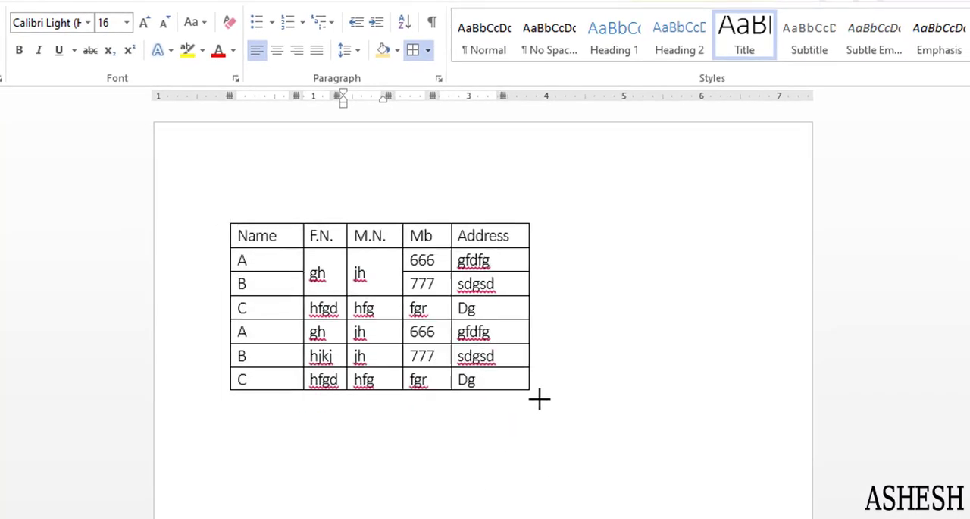
- Try enlarging the whole table from its lower-right corner twice, undoing the resize each time
{"action": "left_click_drag", "start_coordinate": [539, 398], "coordinate": [754, 518]}
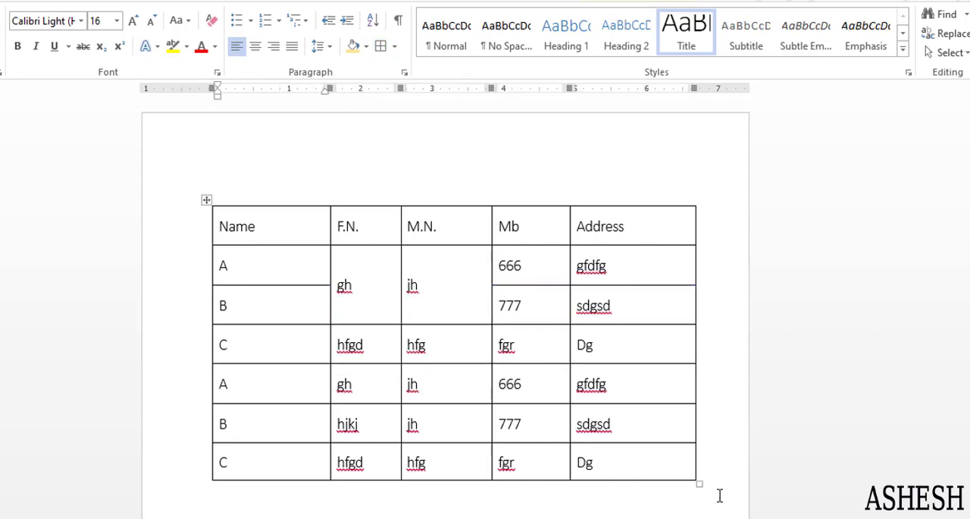
{"action": "key", "text": "ctrl+z"}
{"action": "left_click", "coordinate": [518, 374]}
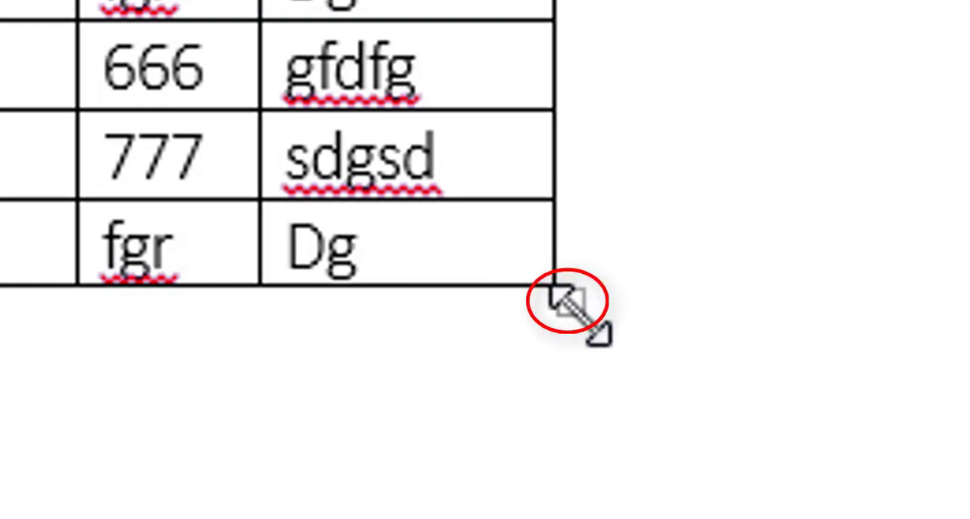
{"action": "left_click_drag", "start_coordinate": [569, 303], "coordinate": [969, 517]}
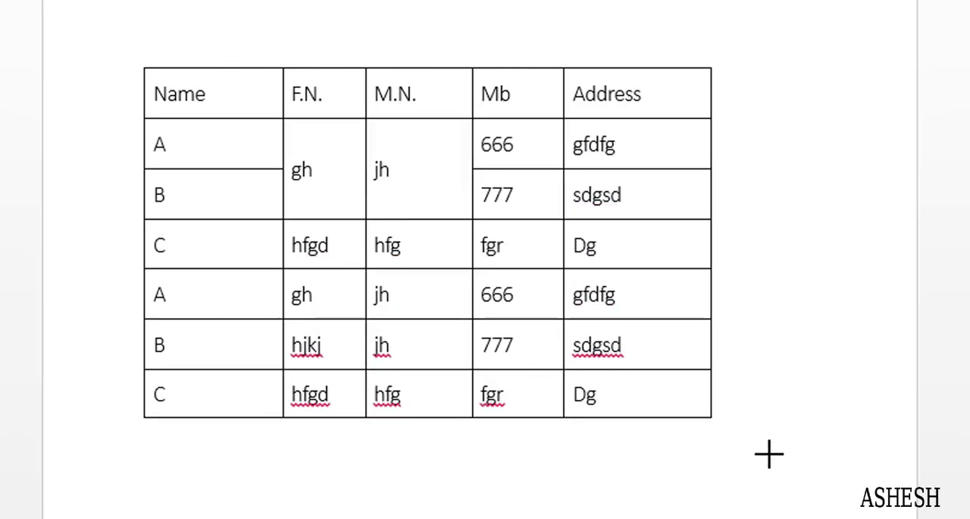
{"action": "left_click_drag", "start_coordinate": [769, 454], "coordinate": [826, 476]}
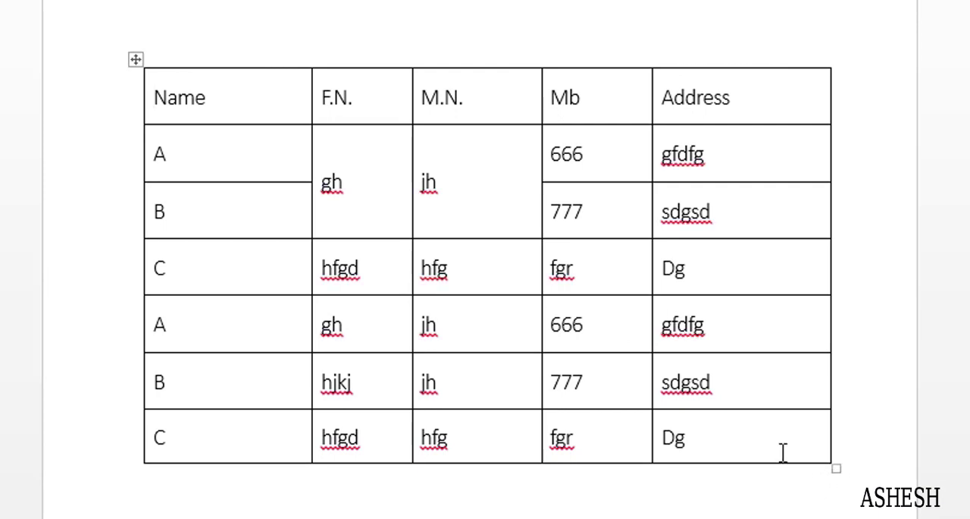
{"action": "key", "text": "ctrl+z"}
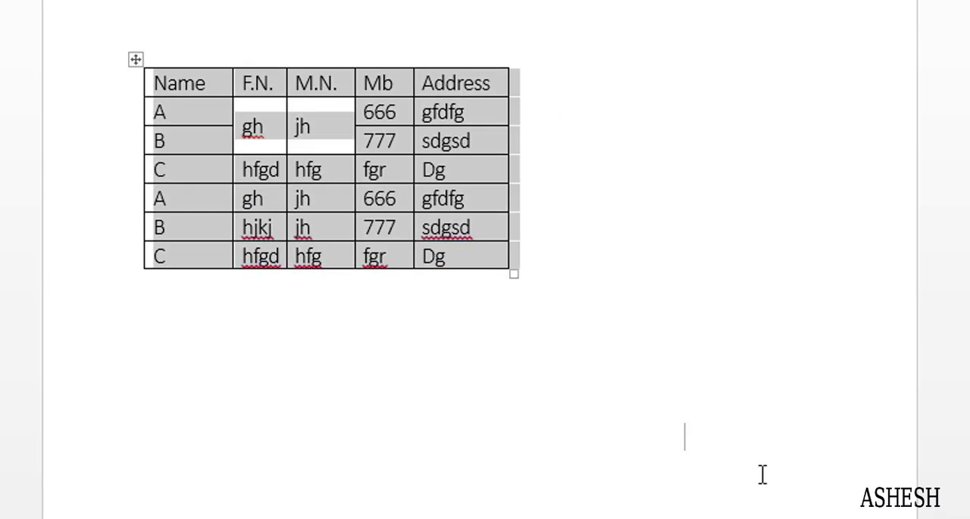
{"action": "left_click", "coordinate": [737, 466]}
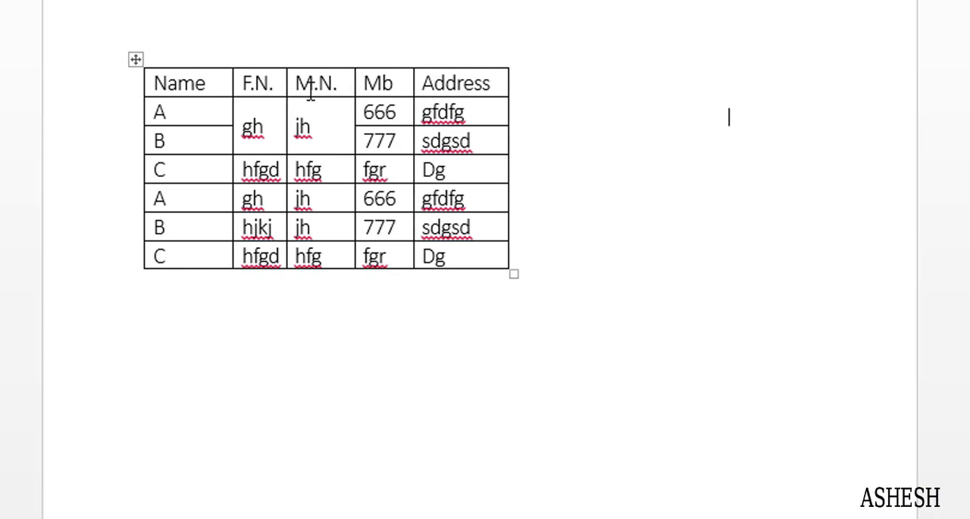
- Select the F.N. and M.N. columns across all rows and open their table properties beside the table
{"action": "left_click", "coordinate": [268, 82]}
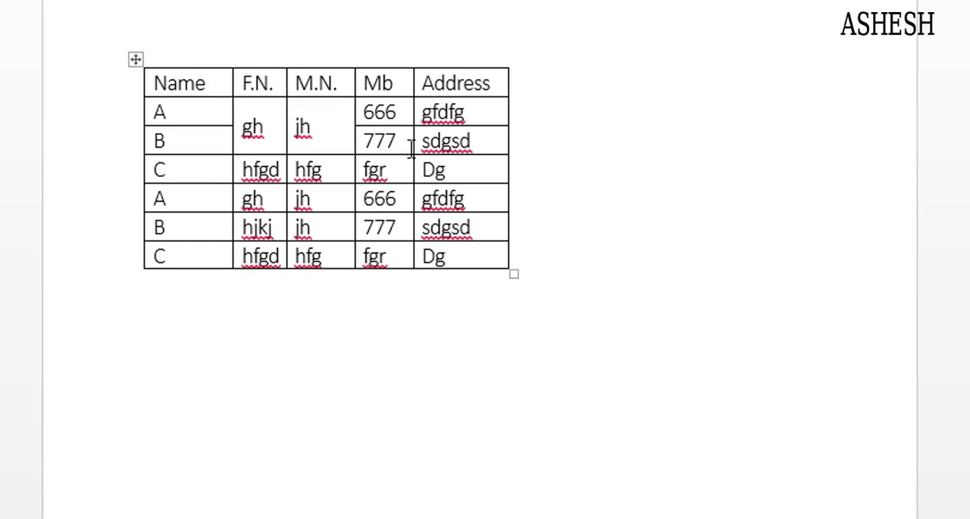
{"action": "left_click", "coordinate": [242, 80]}
{"action": "left_click_drag", "start_coordinate": [244, 78], "coordinate": [313, 121]}
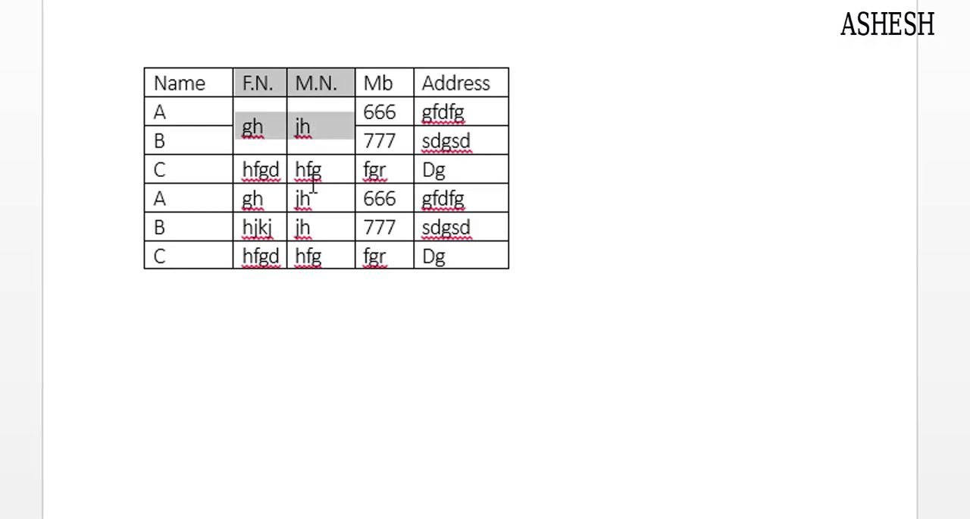
{"action": "left_click_drag", "start_coordinate": [313, 186], "coordinate": [316, 256]}
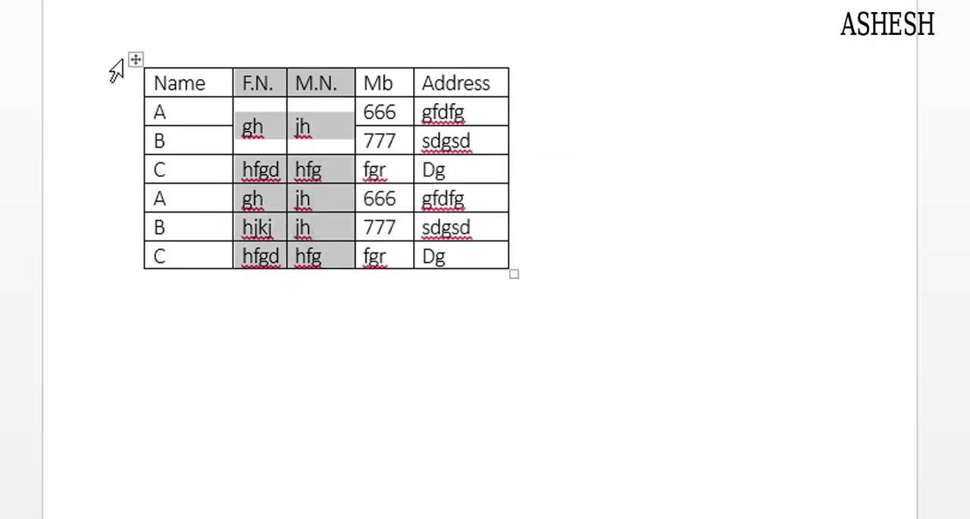
{"action": "right_click", "coordinate": [140, 58]}
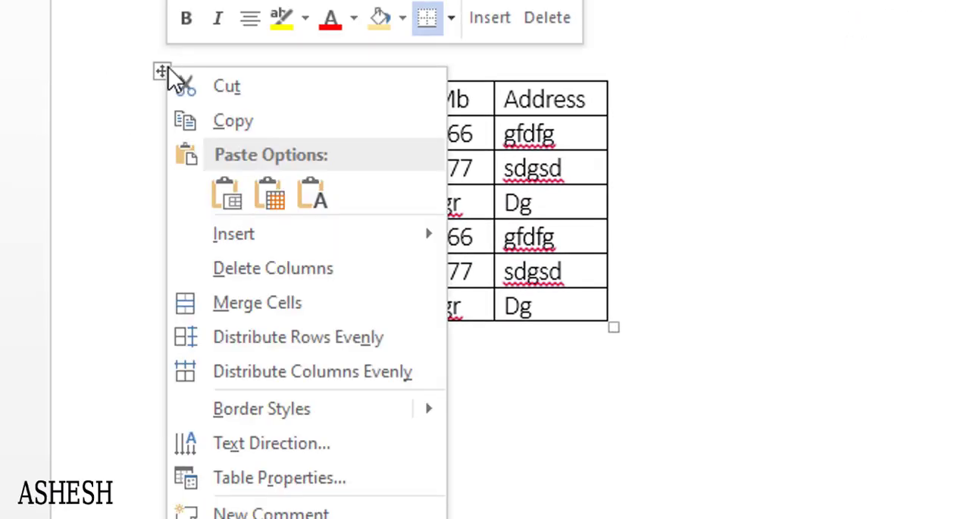
{"action": "left_click", "coordinate": [310, 474]}
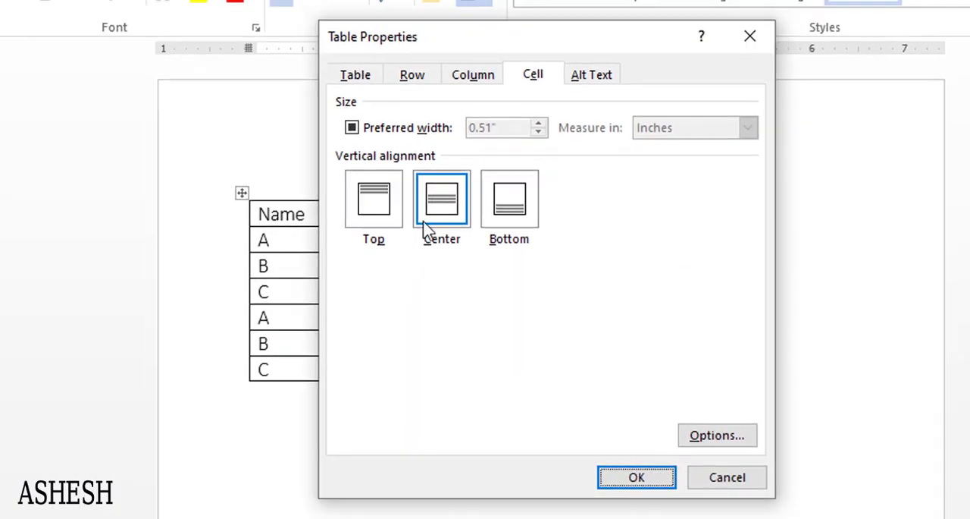
{"action": "left_click_drag", "start_coordinate": [546, 55], "coordinate": [846, 79]}
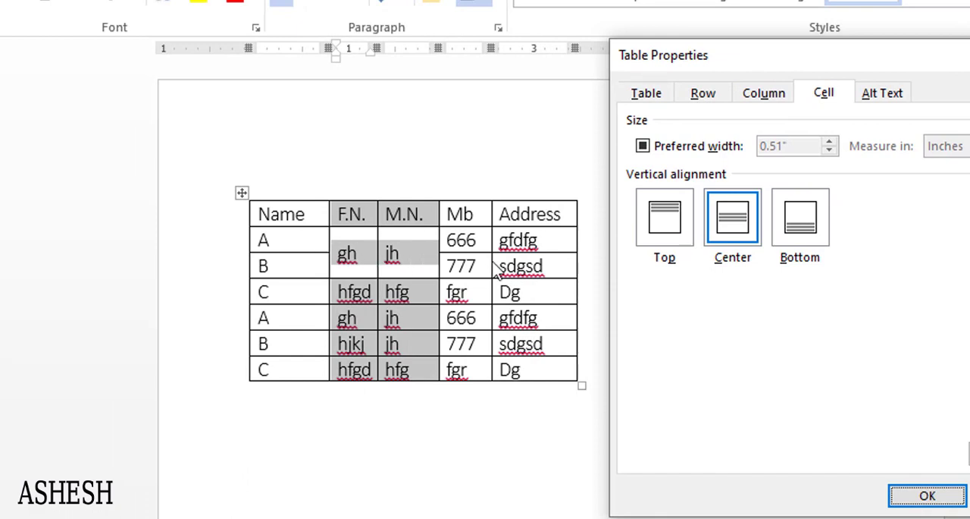
- Set the preferred cell width of the F.N. and M.N. columns to 2 inches, and undo that change
{"action": "left_click", "coordinate": [762, 93]}
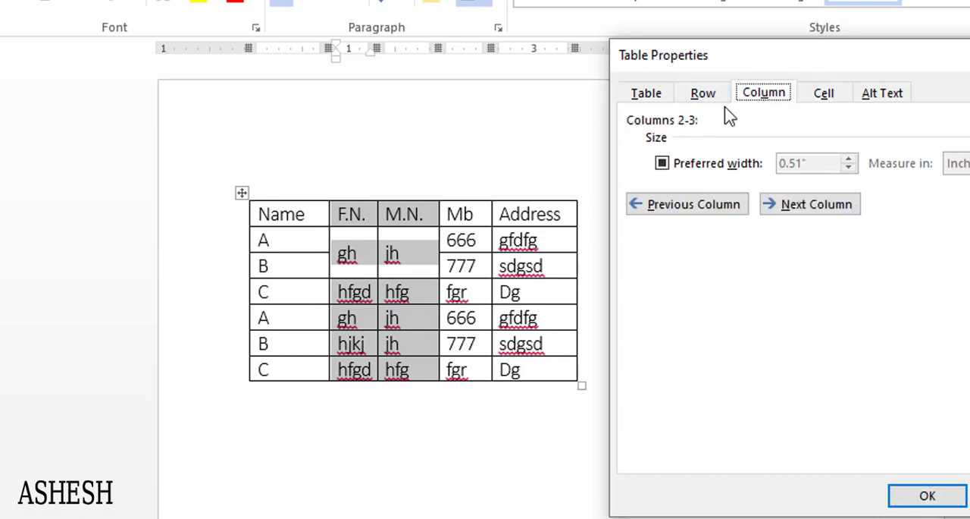
{"action": "left_click", "coordinate": [691, 100]}
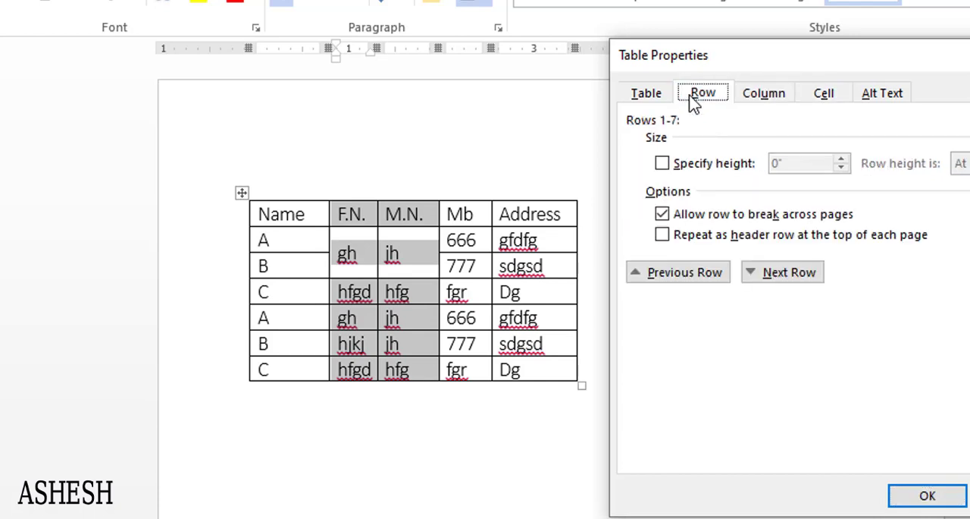
{"action": "left_click", "coordinate": [823, 94]}
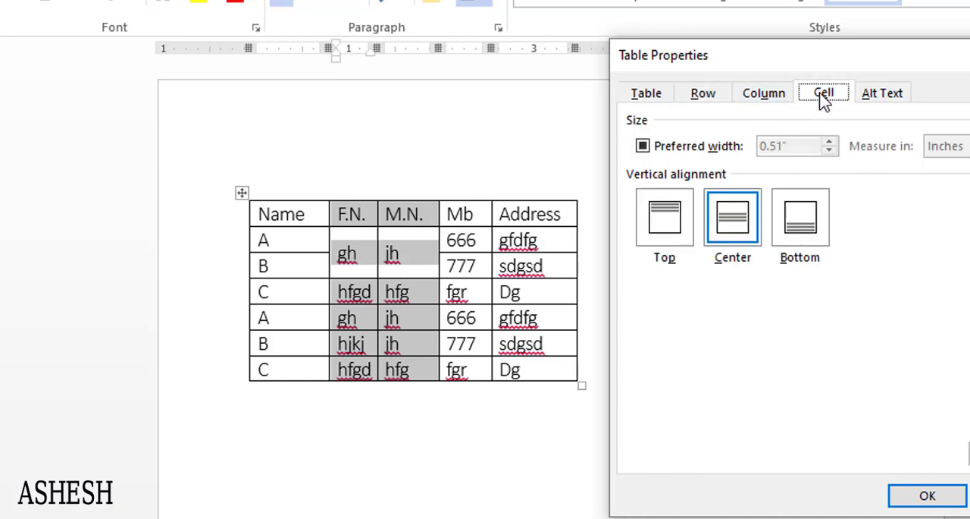
{"action": "left_click", "coordinate": [672, 151]}
{"action": "left_click_drag", "start_coordinate": [789, 147], "coordinate": [733, 145]}
{"action": "type", "text": "2"}
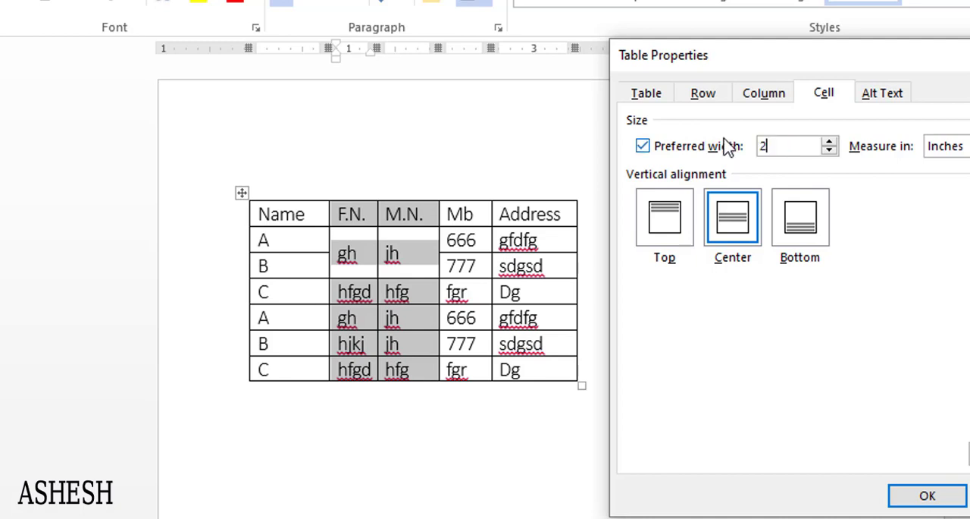
{"action": "key", "text": "Return"}
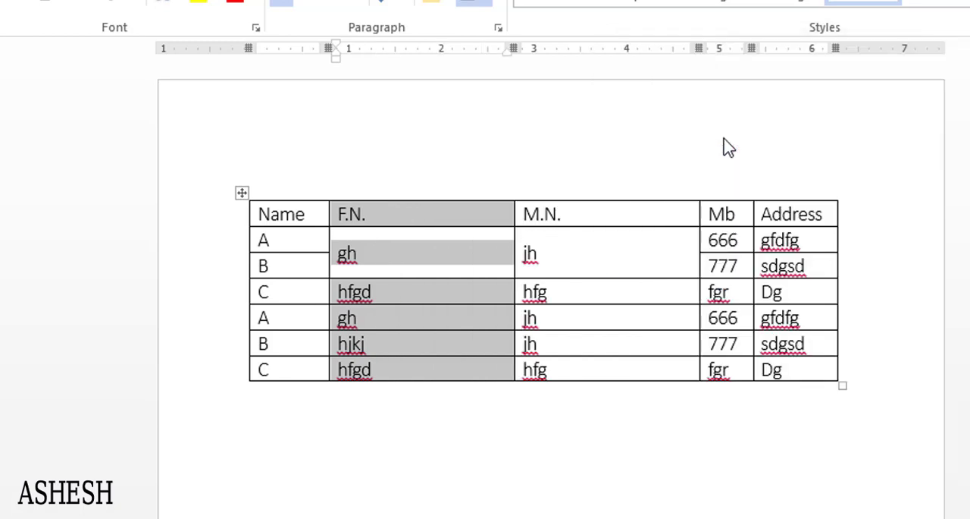
{"action": "left_click", "coordinate": [610, 267]}
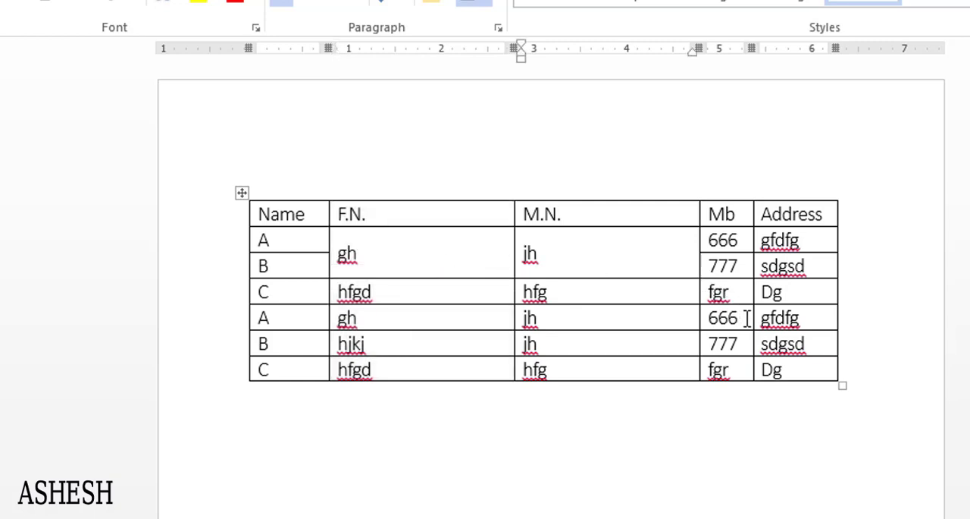
{"action": "key", "text": "ctrl+z"}
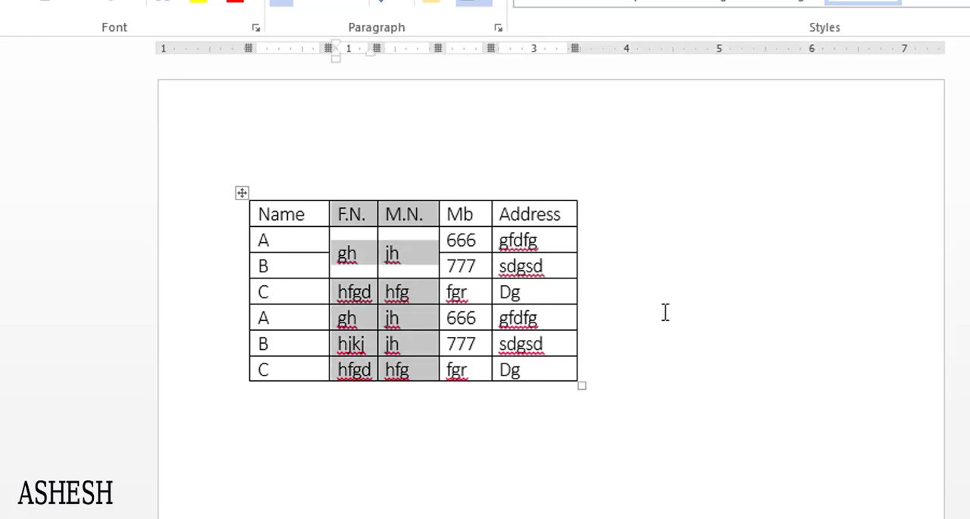
- Reselect the F.N. and M.N. columns, set their preferred cell width to 2 inches once more, and undo the change
{"action": "left_click", "coordinate": [420, 267]}
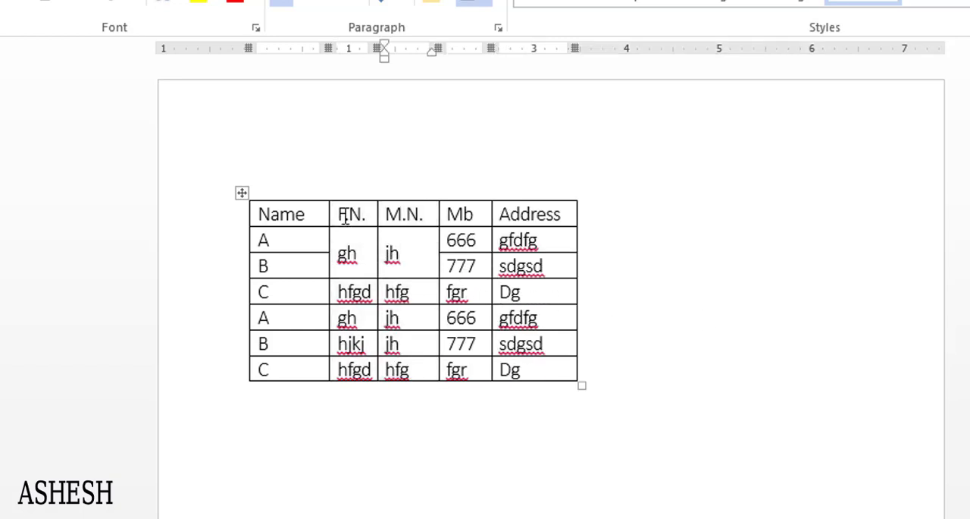
{"action": "left_click_drag", "start_coordinate": [364, 217], "coordinate": [398, 396]}
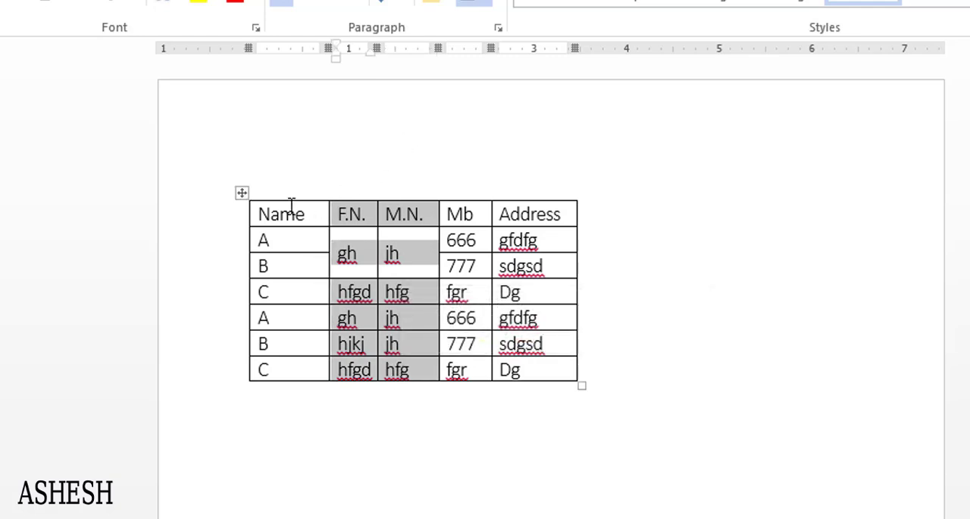
{"action": "right_click", "coordinate": [247, 193]}
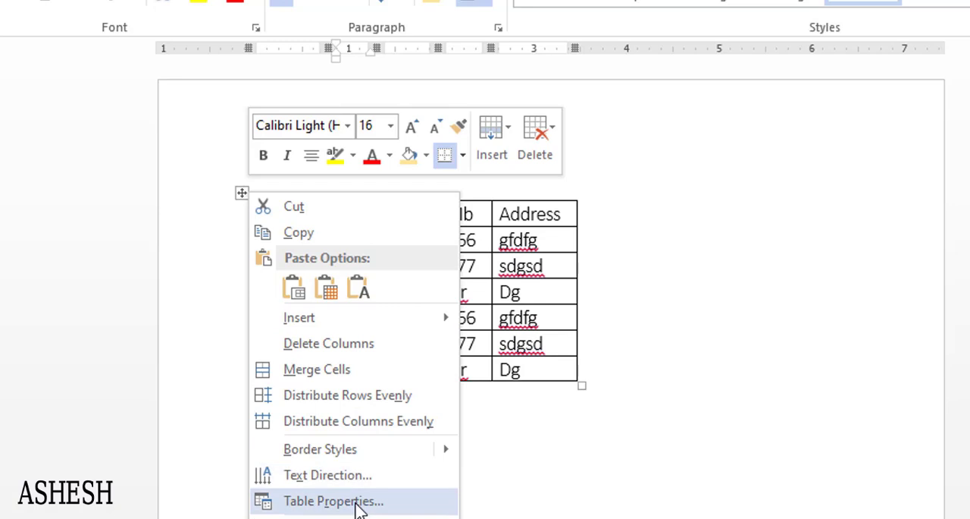
{"action": "left_click", "coordinate": [361, 502]}
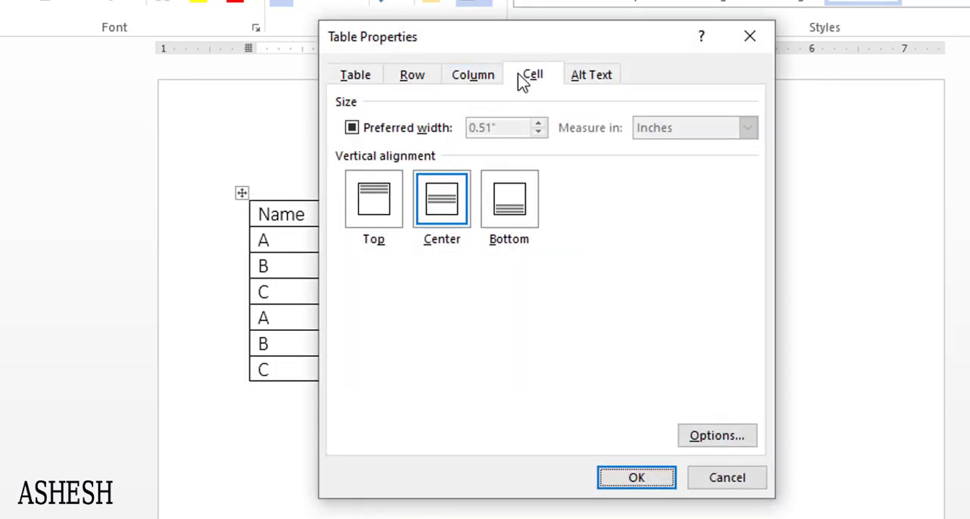
{"action": "left_click", "coordinate": [351, 127]}
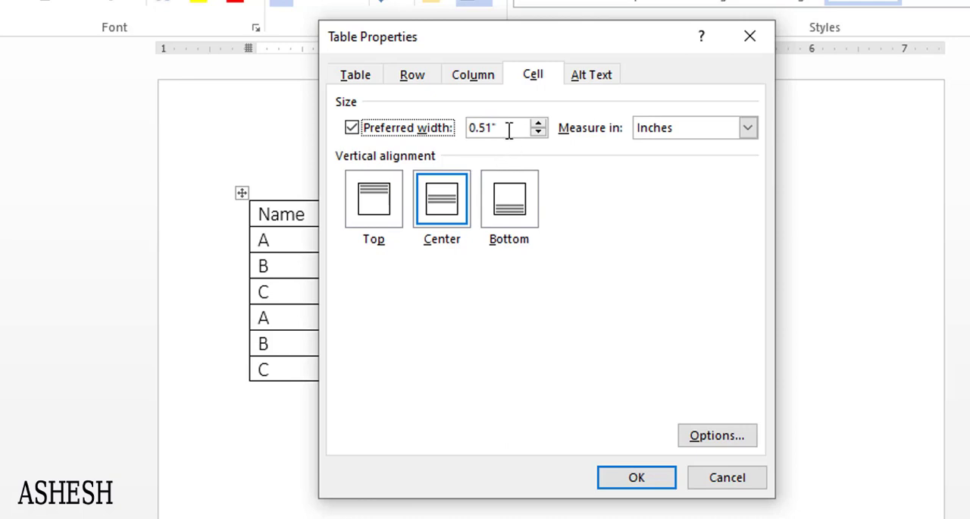
{"action": "left_click_drag", "start_coordinate": [509, 130], "coordinate": [467, 135]}
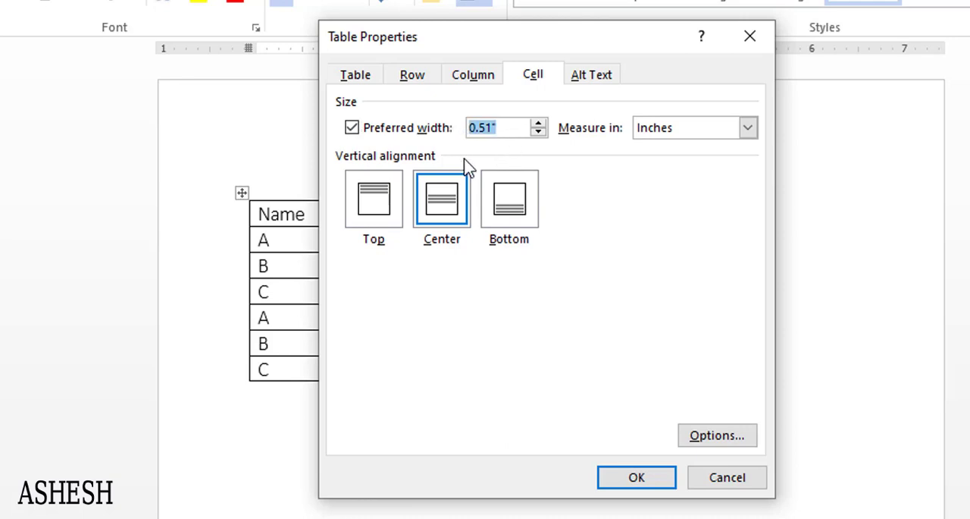
{"action": "type", "text": "2"}
{"action": "left_click", "coordinate": [667, 487]}
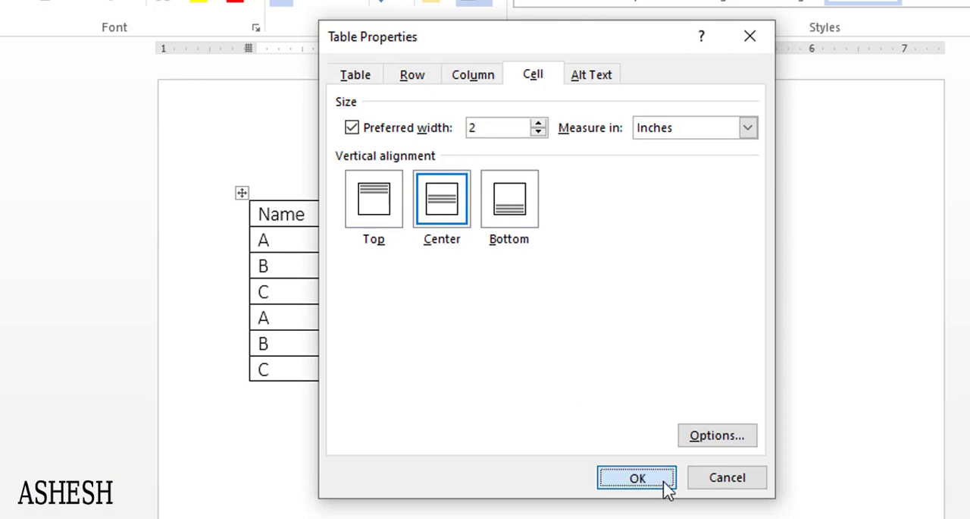
{"action": "left_click", "coordinate": [614, 326]}
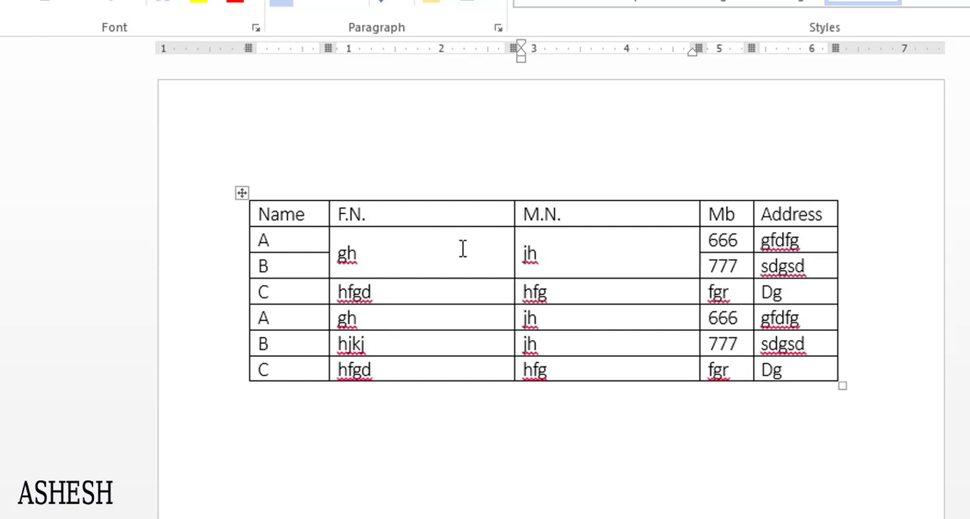
{"action": "key", "text": "ctrl+z"}
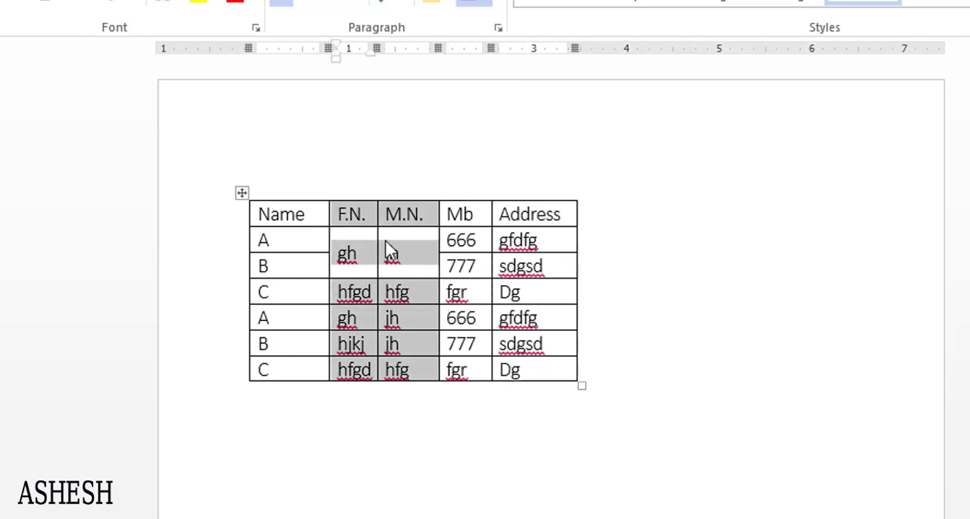
- Set the preferred cell width of the four columns from F.N. to Address to 1.5 inches
{"action": "left_click", "coordinate": [356, 225]}
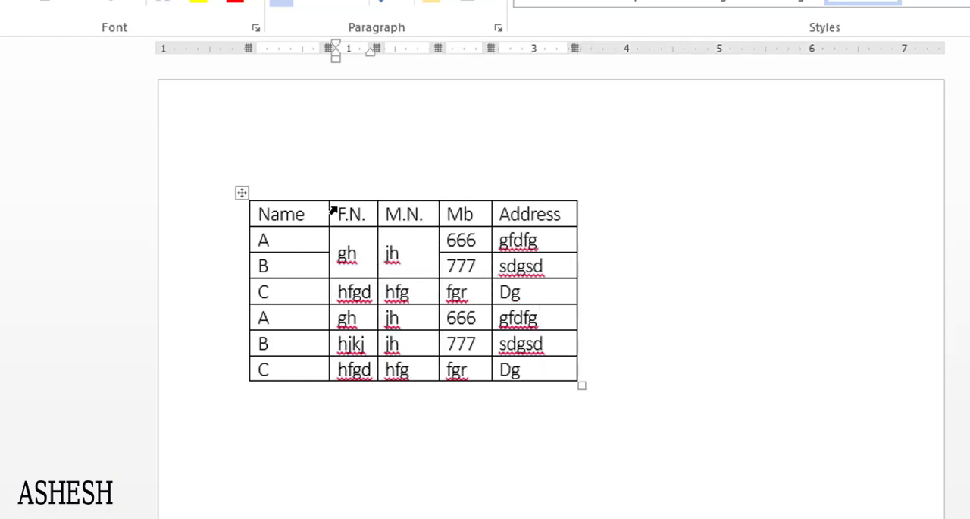
{"action": "left_click_drag", "start_coordinate": [343, 214], "coordinate": [522, 369]}
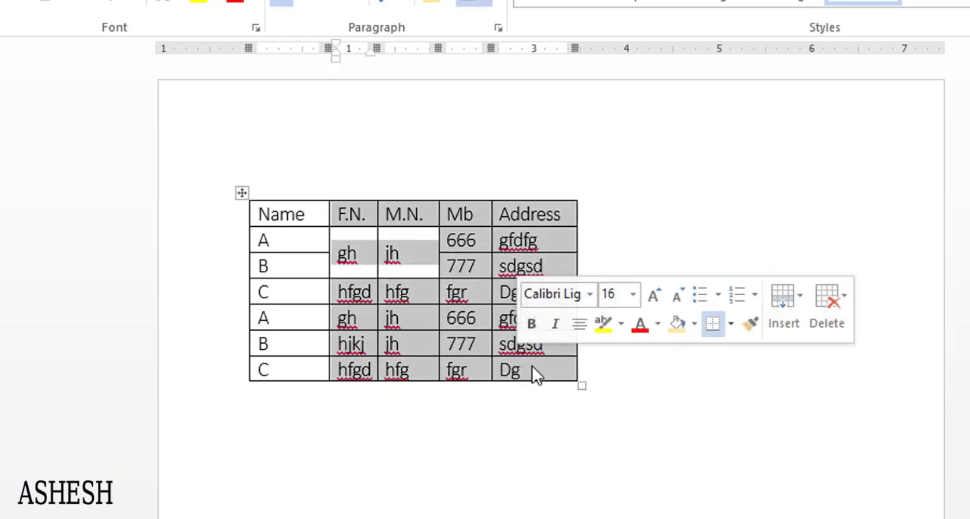
{"action": "right_click", "coordinate": [244, 196]}
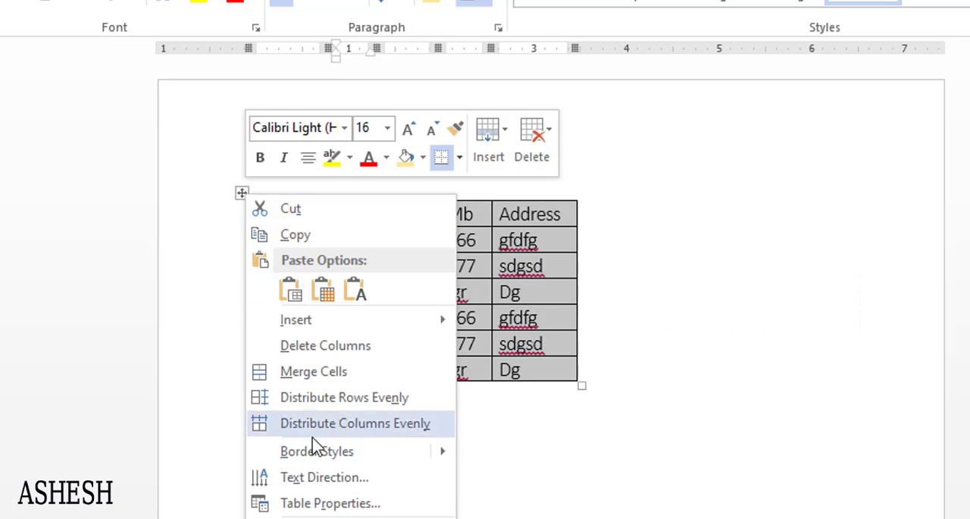
{"action": "left_click", "coordinate": [339, 511]}
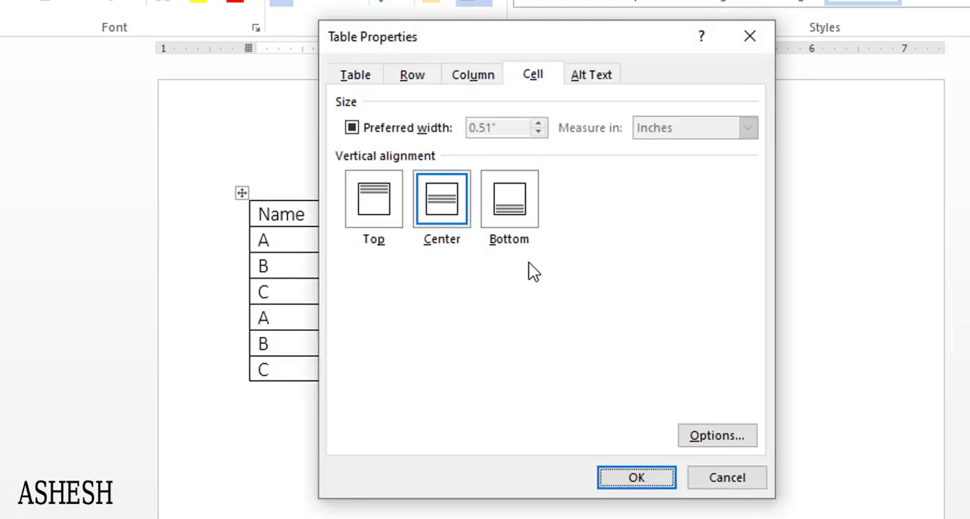
{"action": "left_click", "coordinate": [376, 133]}
{"action": "left_click_drag", "start_coordinate": [507, 129], "coordinate": [439, 134]}
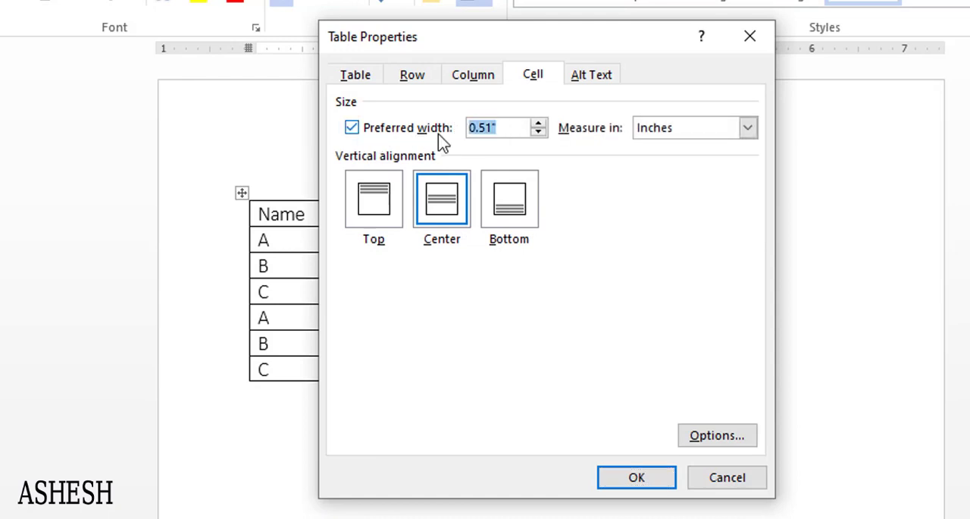
{"action": "type", "text": "1.5"}
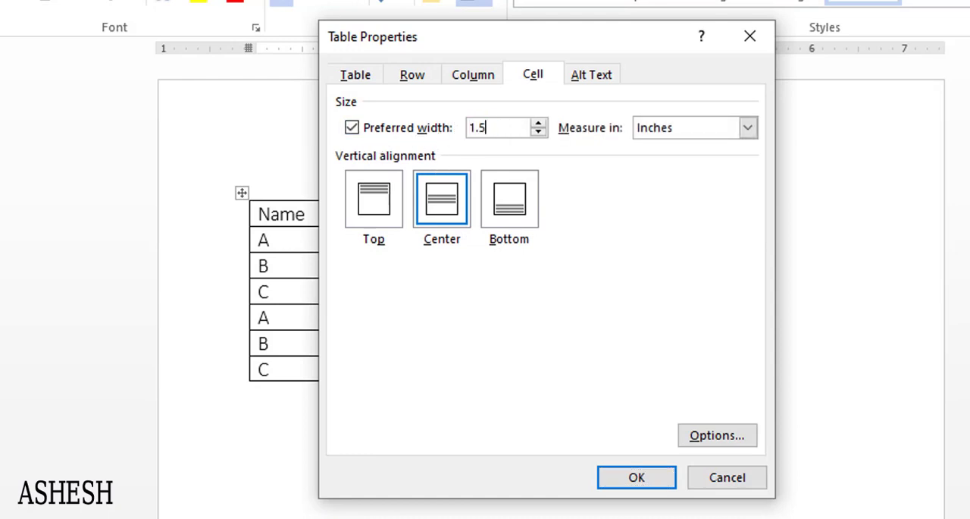
{"action": "left_click", "coordinate": [655, 477]}
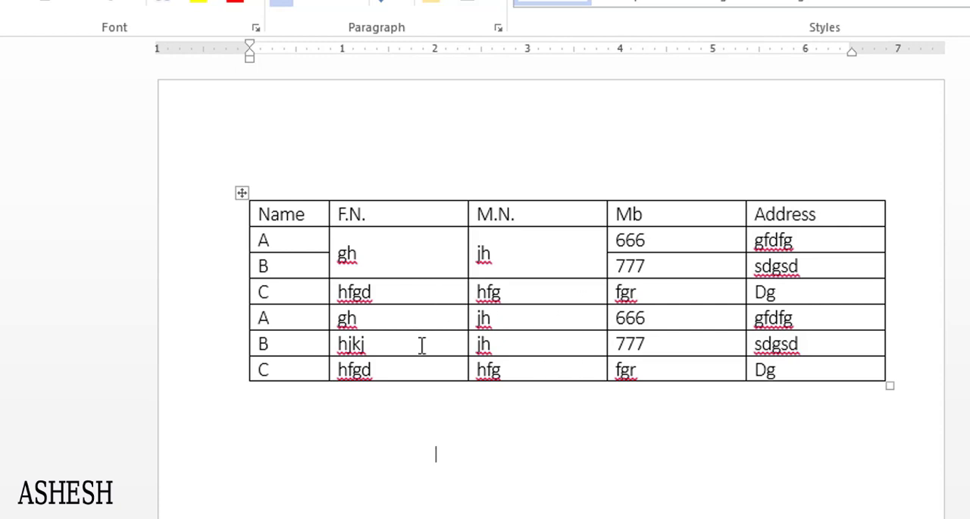
- Try centering the text in all rows of the F.N. to Address columns, and undo the alignment
{"action": "left_click", "coordinate": [353, 244]}
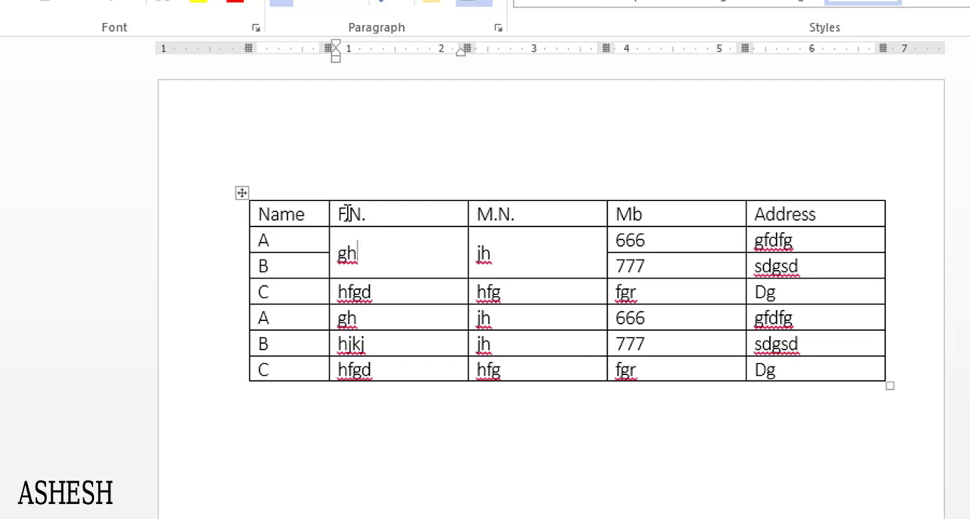
{"action": "left_click_drag", "start_coordinate": [347, 215], "coordinate": [777, 369]}
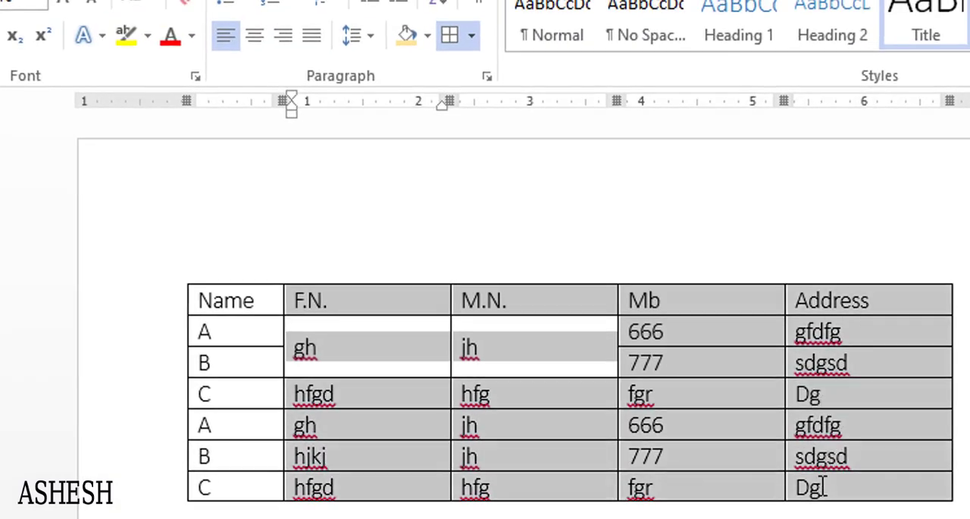
{"action": "left_click", "coordinate": [259, 37]}
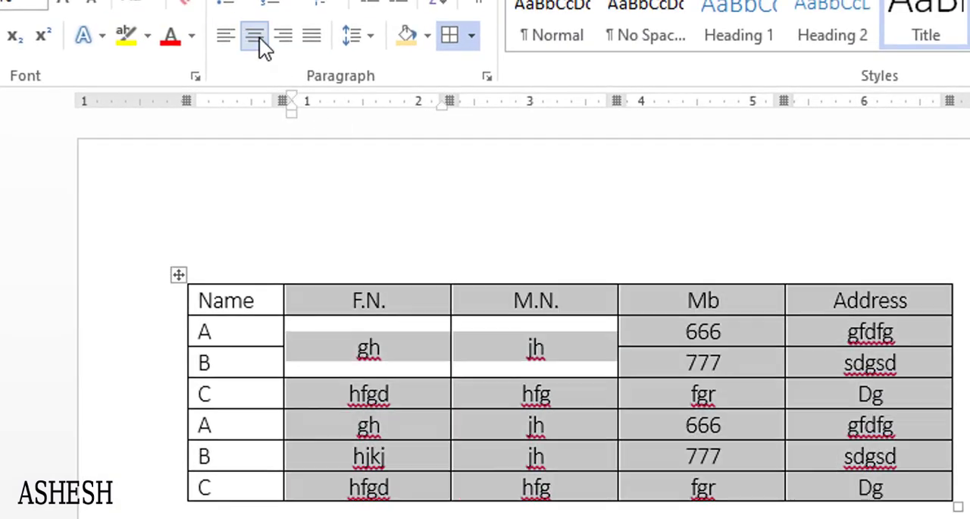
{"action": "left_click", "coordinate": [529, 365]}
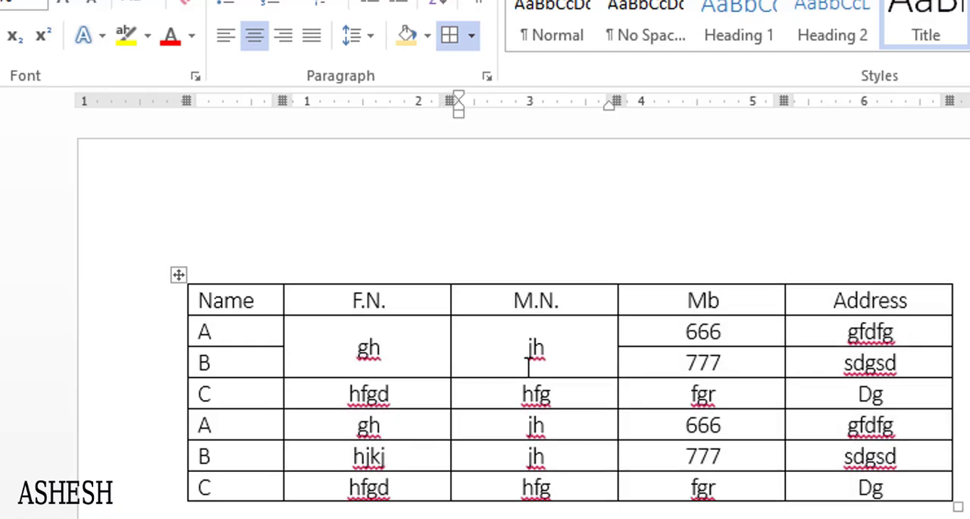
{"action": "key", "text": "ctrl+z"}
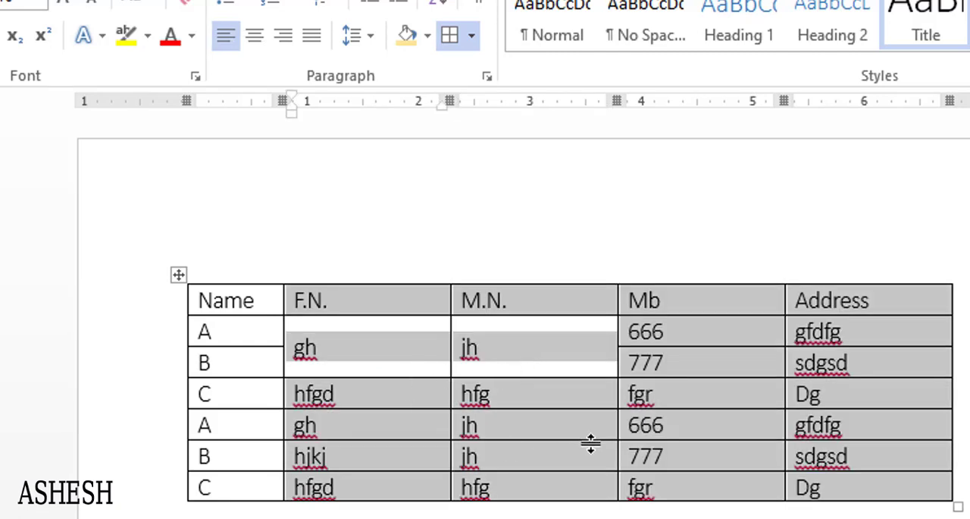
- Shrink the whole table from its lower-right corner in two stages to about 5 inches wide
{"action": "left_click", "coordinate": [901, 467]}
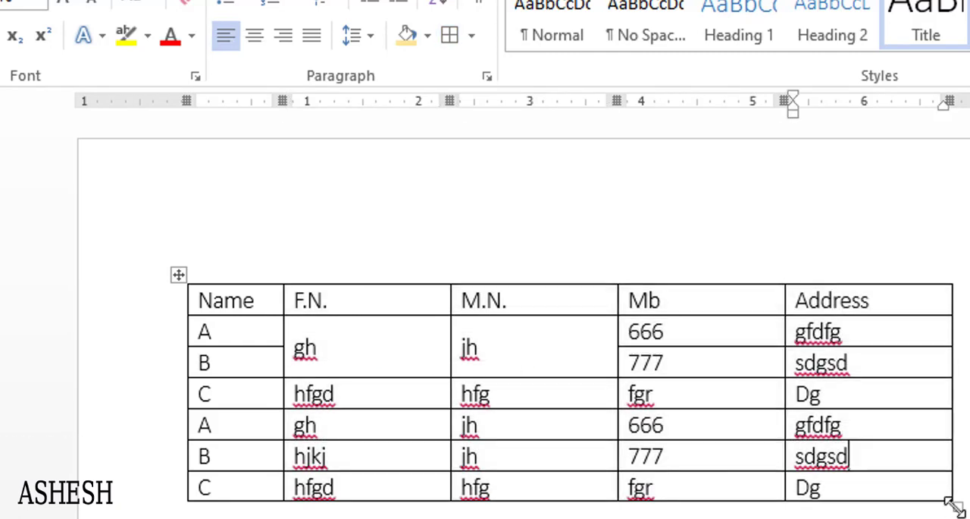
{"action": "left_click_drag", "start_coordinate": [958, 507], "coordinate": [842, 472]}
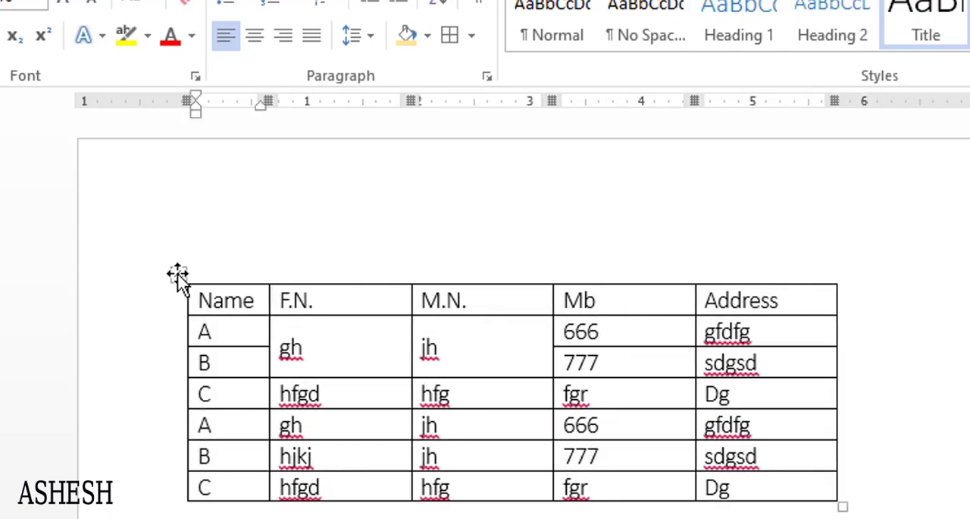
{"action": "left_click_drag", "start_coordinate": [842, 503], "coordinate": [736, 454]}
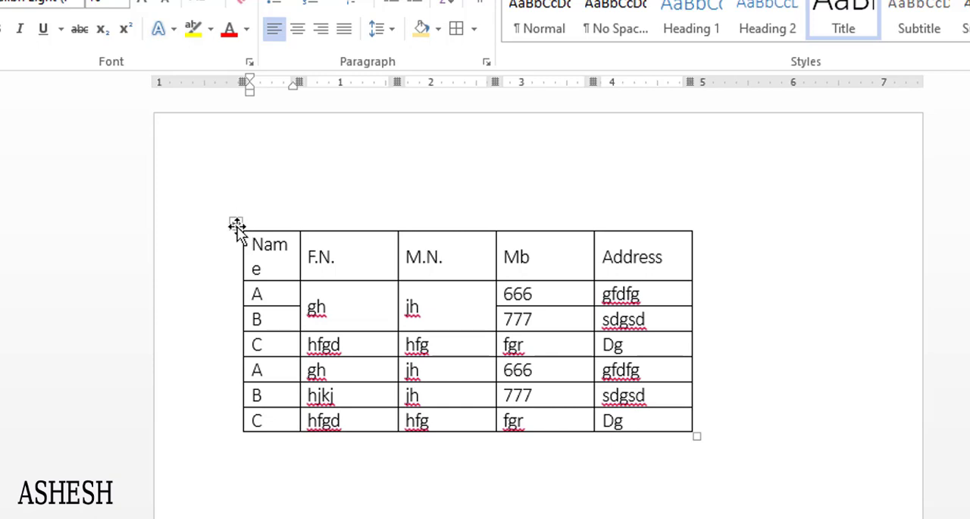
- Center the whole table on the page, and return it to left alignment
{"action": "left_click", "coordinate": [237, 224]}
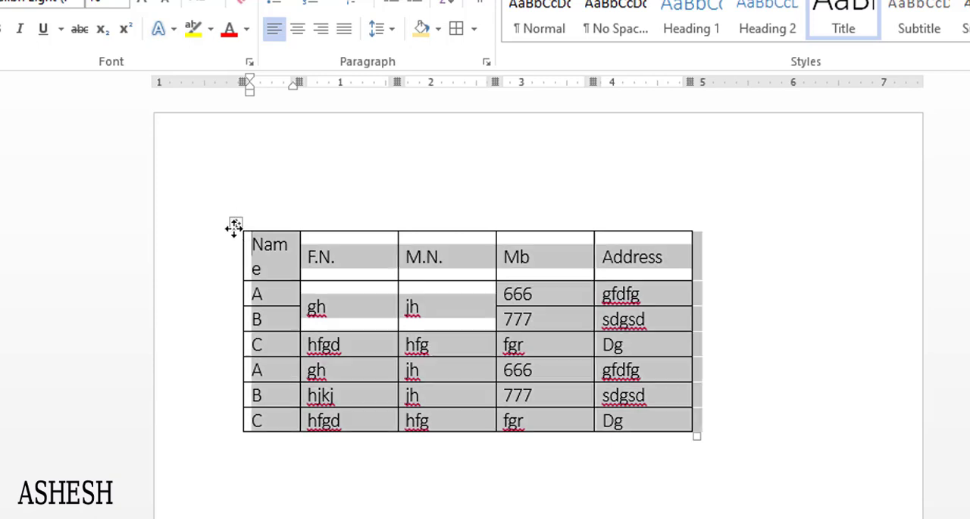
{"action": "left_click", "coordinate": [303, 33]}
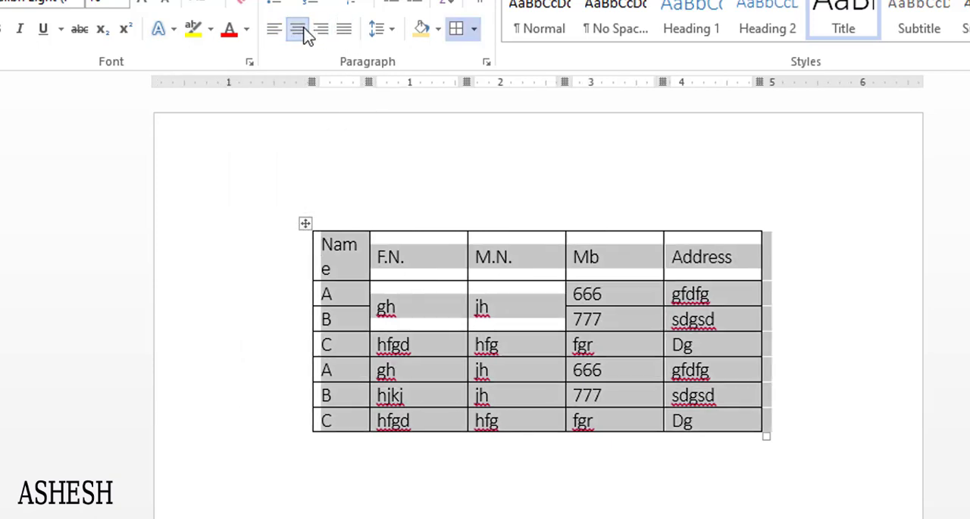
{"action": "left_click", "coordinate": [274, 30]}
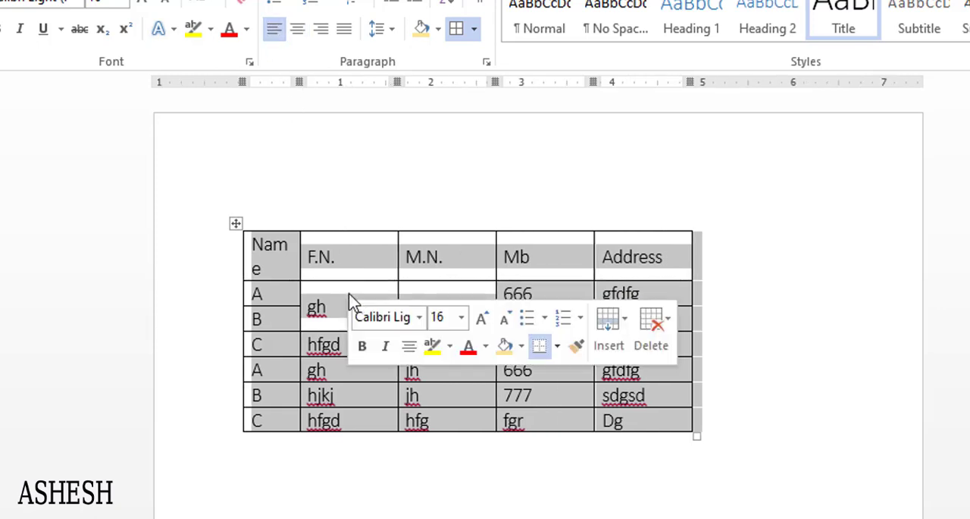
{"action": "left_click", "coordinate": [319, 258]}
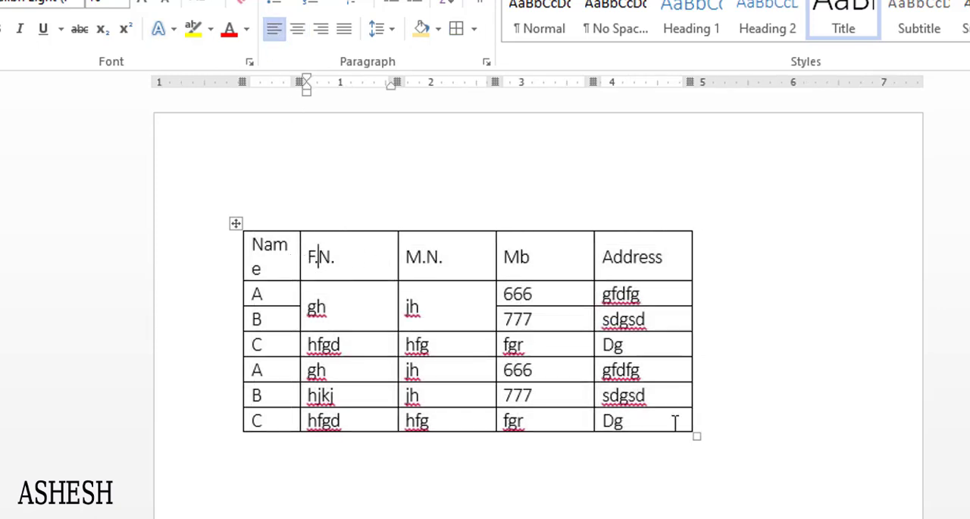
- Widen the table to about 5.8 inches and center the text in the F.N. to Address columns
{"action": "left_click_drag", "start_coordinate": [698, 432], "coordinate": [764, 450]}
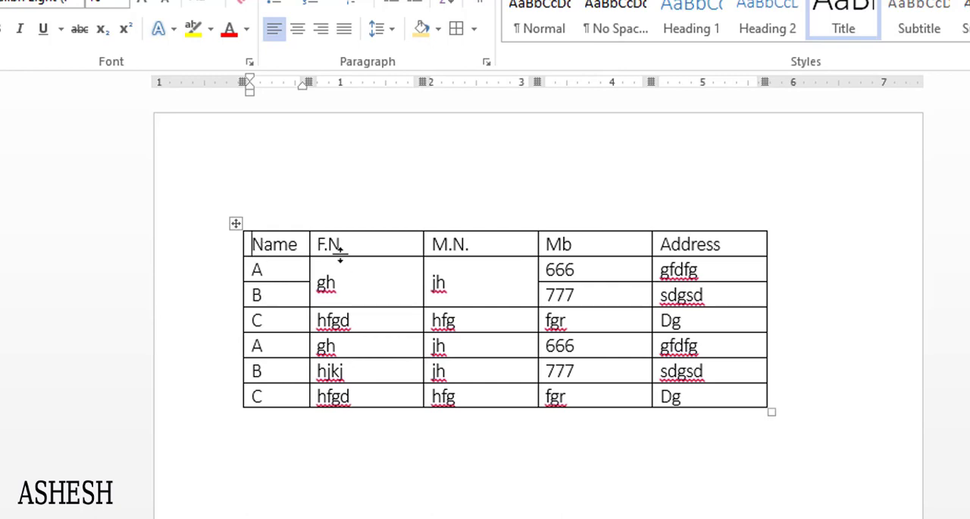
{"action": "mouse_move", "coordinate": [319, 244]}
{"action": "left_mouse_down"}
{"action": "mouse_move", "coordinate": [635, 281]}
{"action": "mouse_move", "coordinate": [724, 349]}
{"action": "mouse_move", "coordinate": [717, 392]}
{"action": "left_mouse_up"}
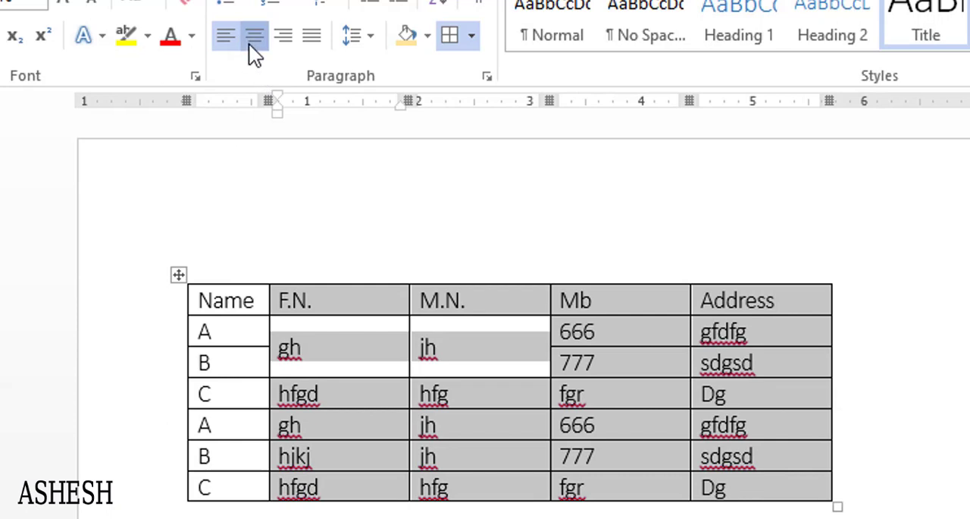
{"action": "left_click", "coordinate": [251, 42]}
{"action": "left_click", "coordinate": [437, 335]}
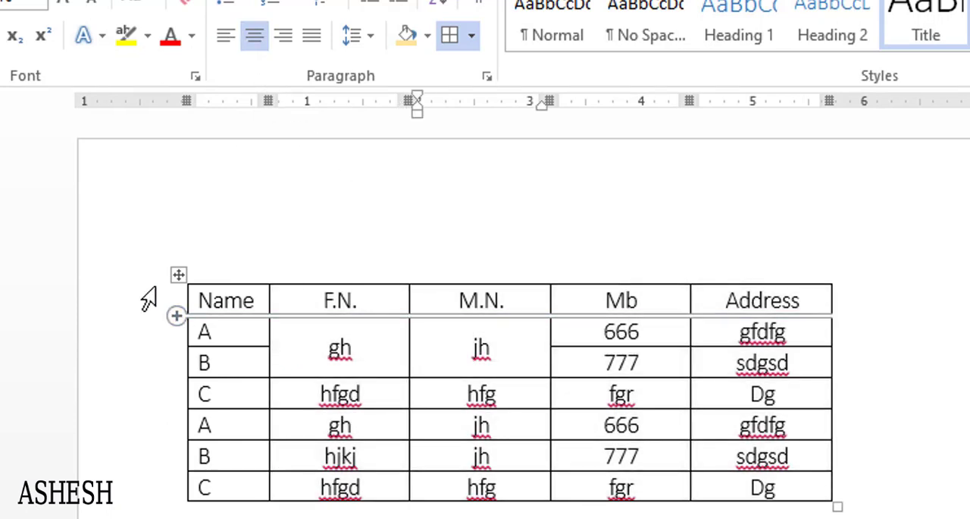
{"action": "left_click", "coordinate": [177, 276]}
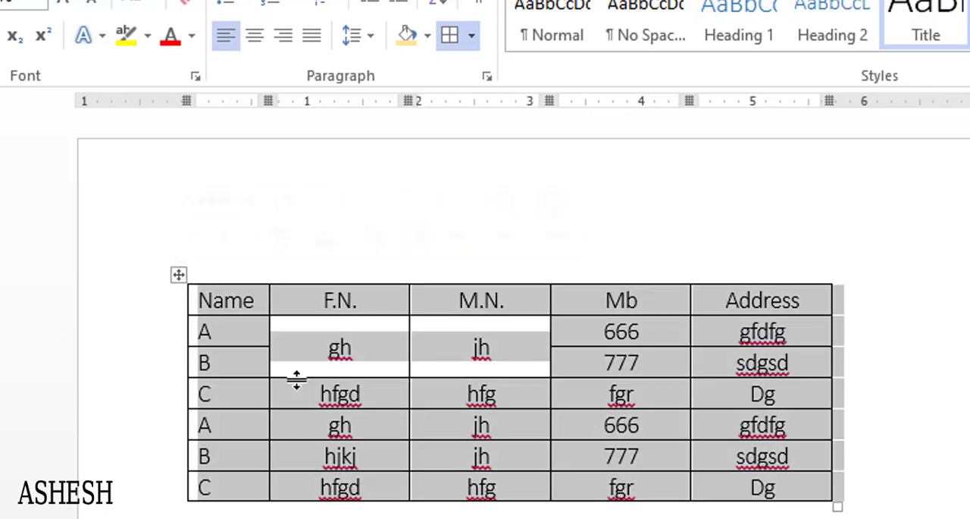
{"action": "left_click", "coordinate": [353, 303]}
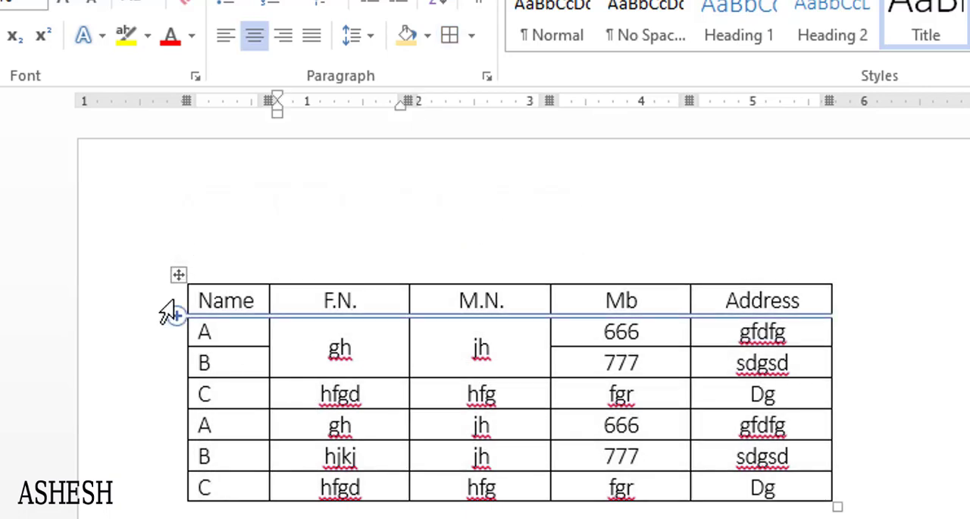
- Replace the first column's header text "Name" with "Serial No."
{"action": "mouse_move", "coordinate": [203, 301]}
{"action": "left_mouse_down"}
{"action": "mouse_move", "coordinate": [215, 300]}
{"action": "mouse_move", "coordinate": [184, 303]}
{"action": "left_mouse_up"}
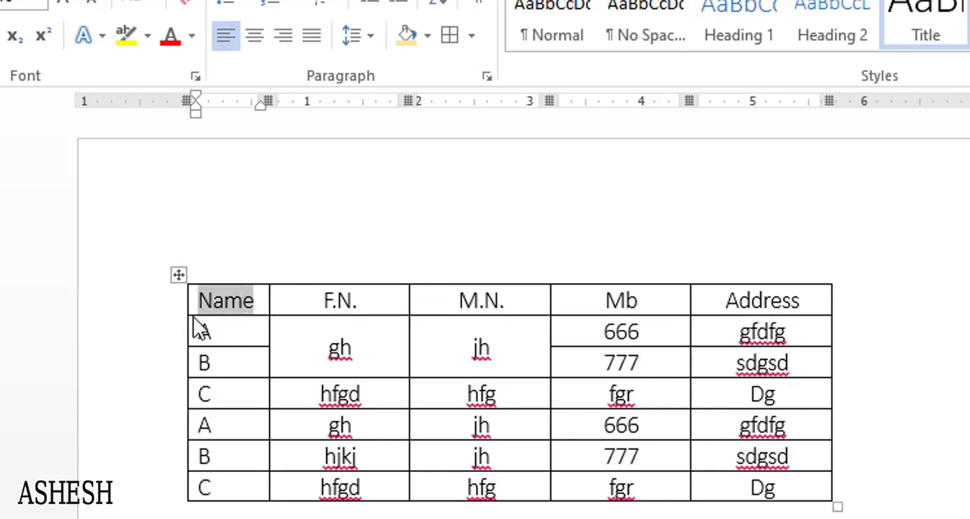
{"action": "type", "text": "s"}
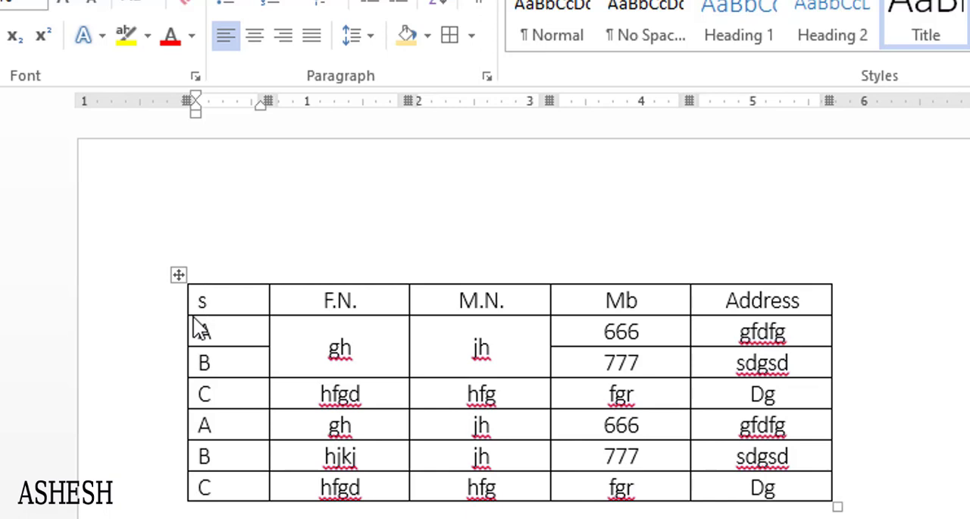
{"action": "type", "text": "erial"}
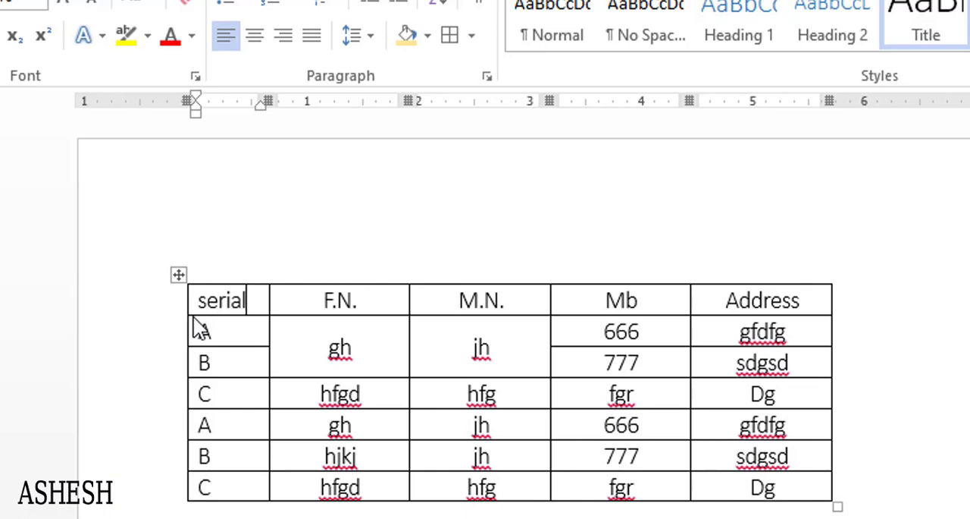
{"action": "type", "text": " No."}
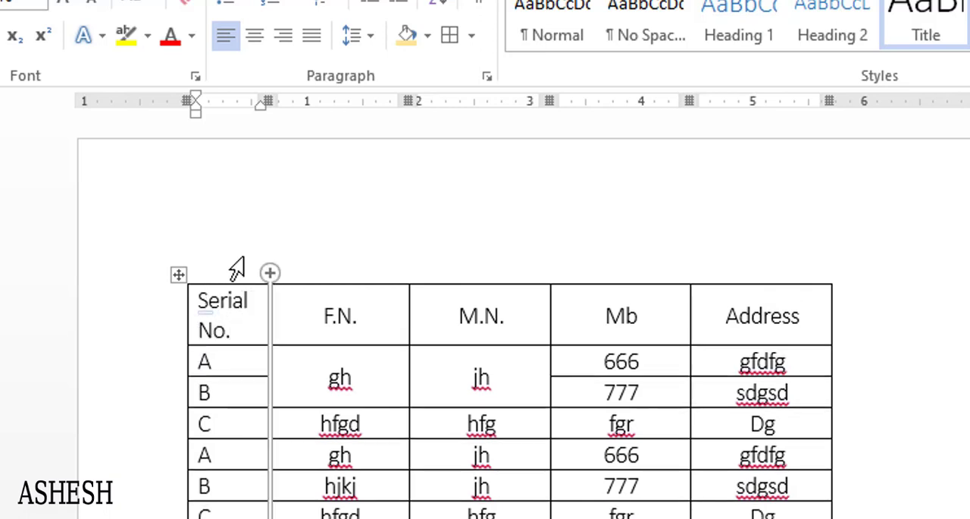
- Replace the letters in the six cells below the Serial No. header with the numbers 1 to 6 in order
{"action": "left_click", "coordinate": [200, 362]}
{"action": "left_click_drag", "start_coordinate": [207, 391], "coordinate": [210, 509]}
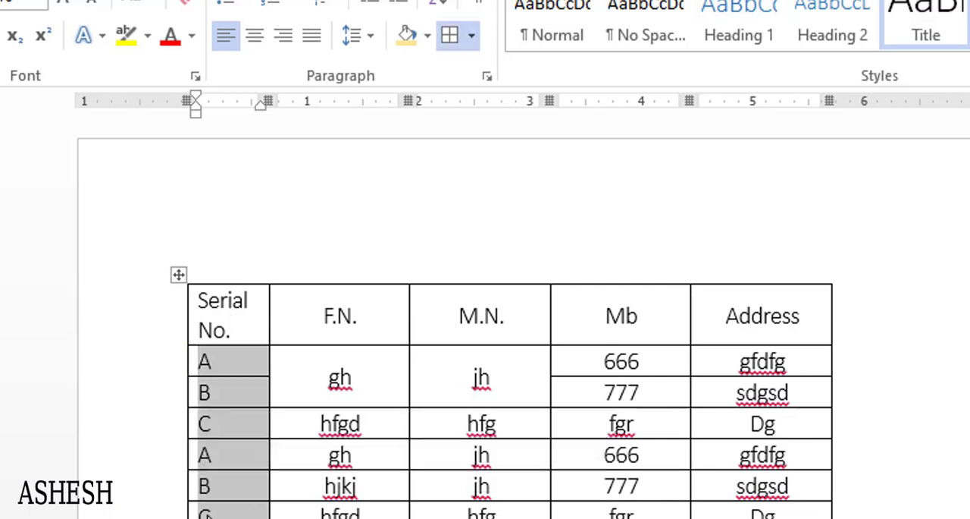
{"action": "type", "text": "1"}
{"action": "double_click", "coordinate": [200, 392]}
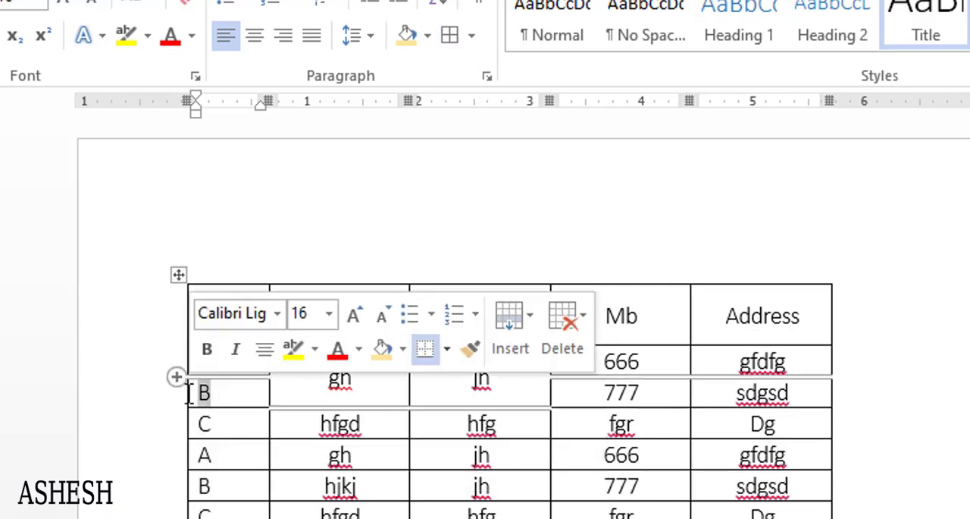
{"action": "type", "text": "2"}
{"action": "double_click", "coordinate": [195, 423]}
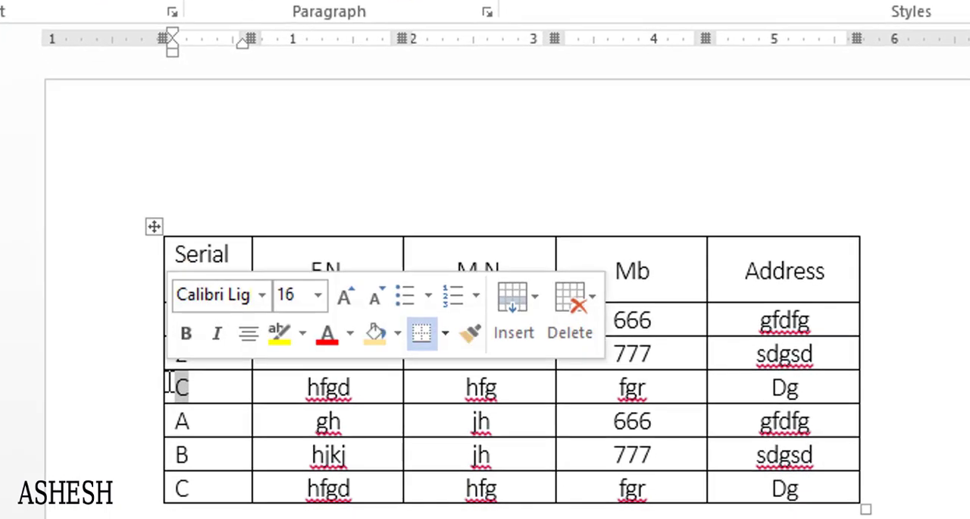
{"action": "type", "text": "3"}
{"action": "double_click", "coordinate": [178, 420]}
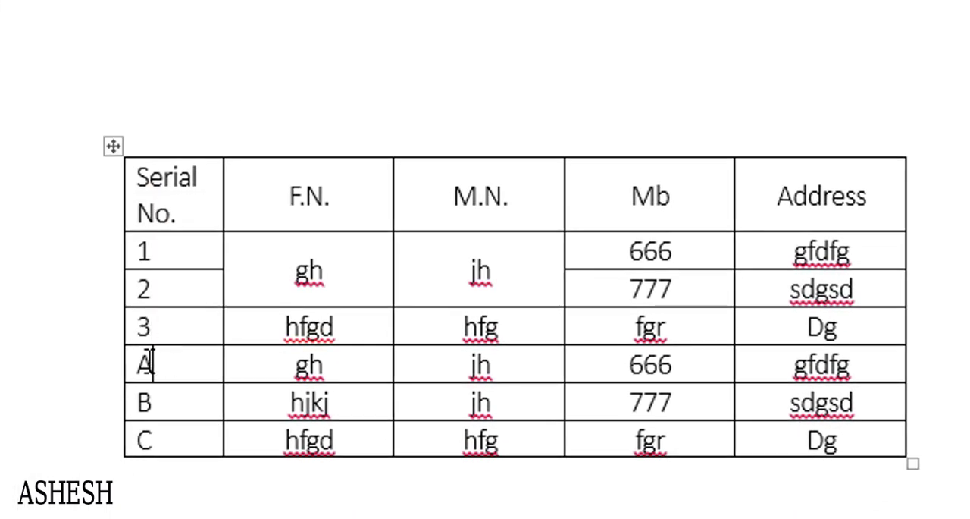
{"action": "type", "text": "4"}
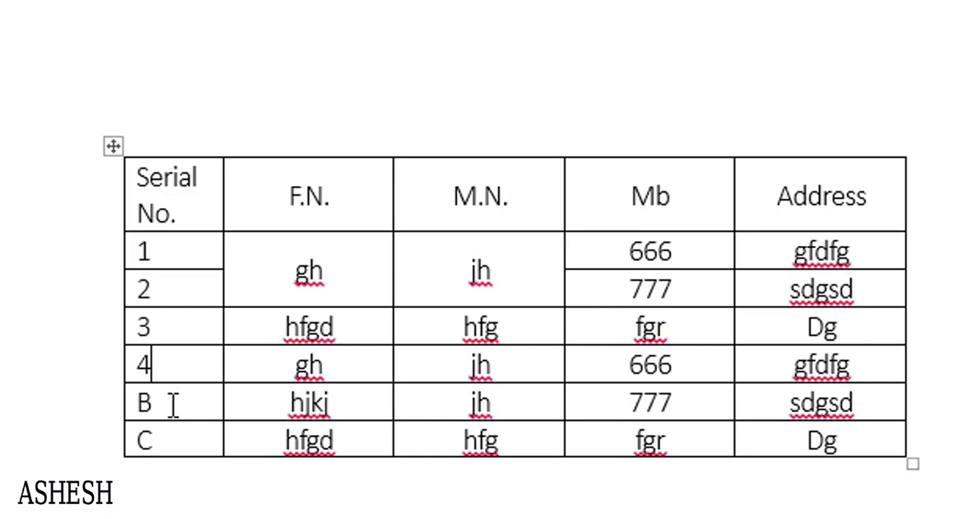
{"action": "double_click", "coordinate": [145, 402]}
{"action": "type", "text": "5"}
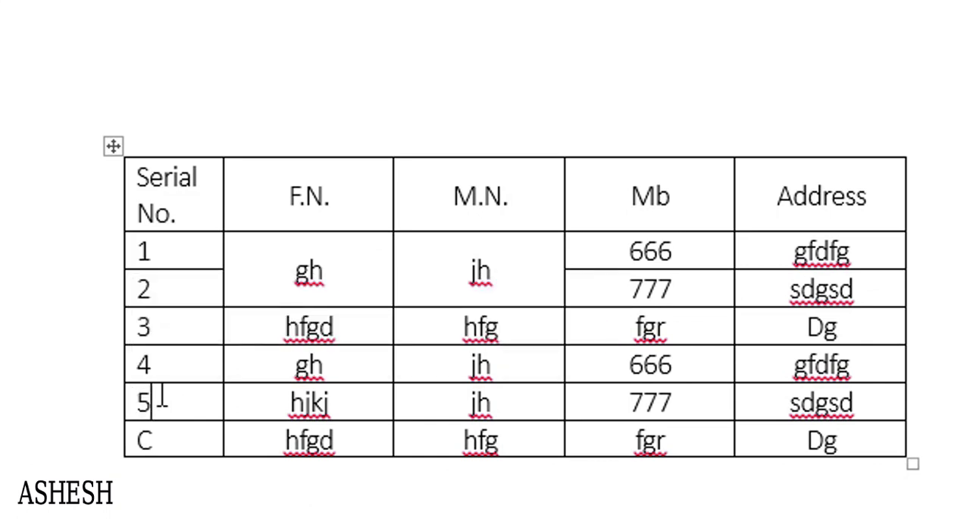
{"action": "double_click", "coordinate": [136, 440]}
{"action": "type", "text": "6"}
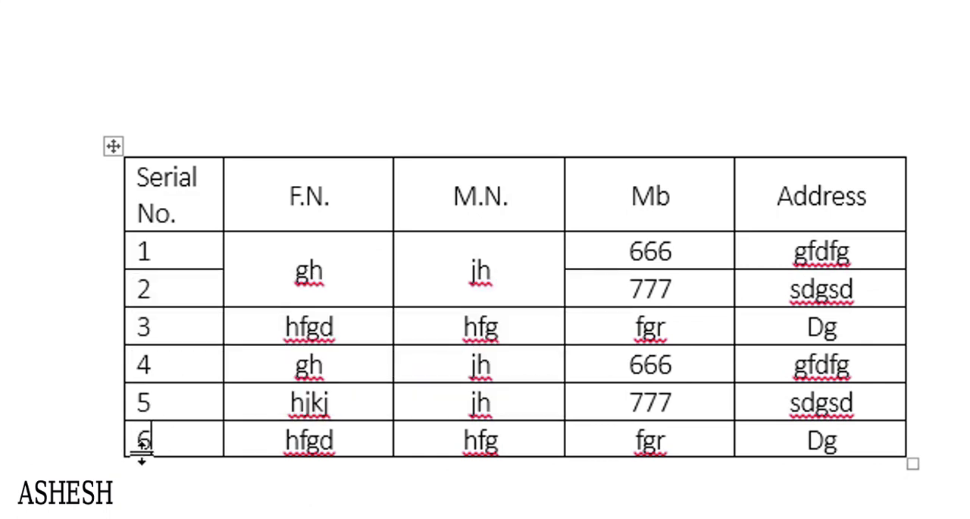
- Widen the Serial No. column on both sides so its header fits on one line, narrowing the F.N. column
{"action": "left_click", "coordinate": [209, 312]}
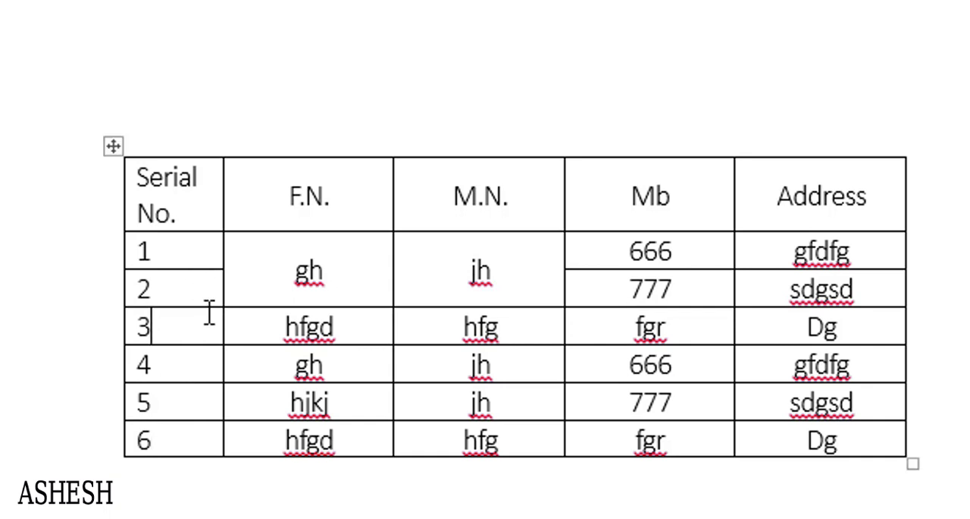
{"action": "left_click_drag", "start_coordinate": [120, 198], "coordinate": [115, 198]}
{"action": "left_click_drag", "start_coordinate": [220, 201], "coordinate": [285, 207]}
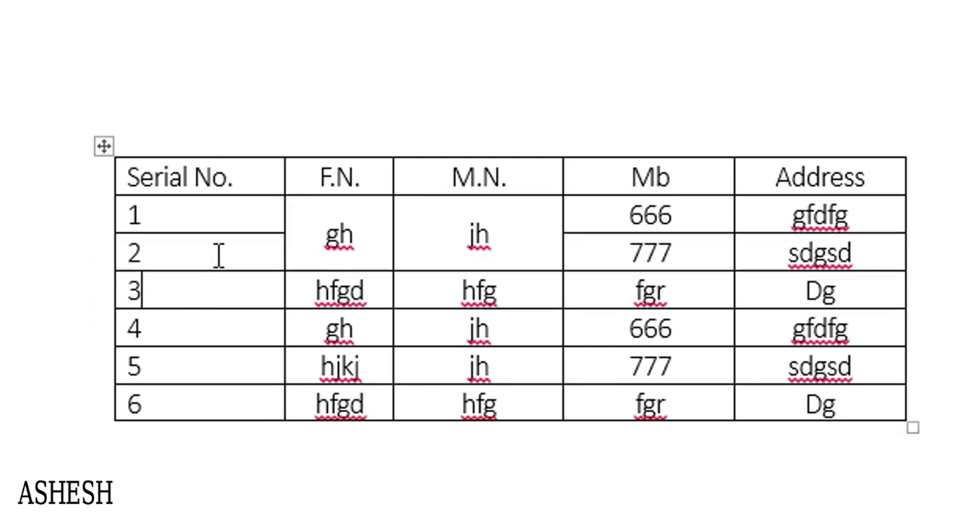